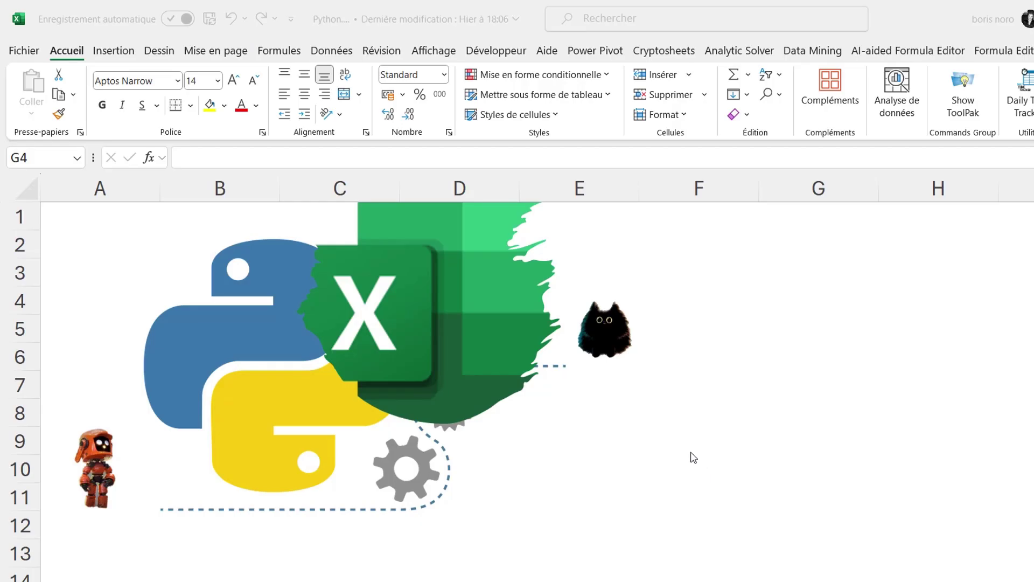
# - Find Microsoft 365 Insider through the search box and join the beta channel, accepting its terms
pyautogui.click(639, 22)
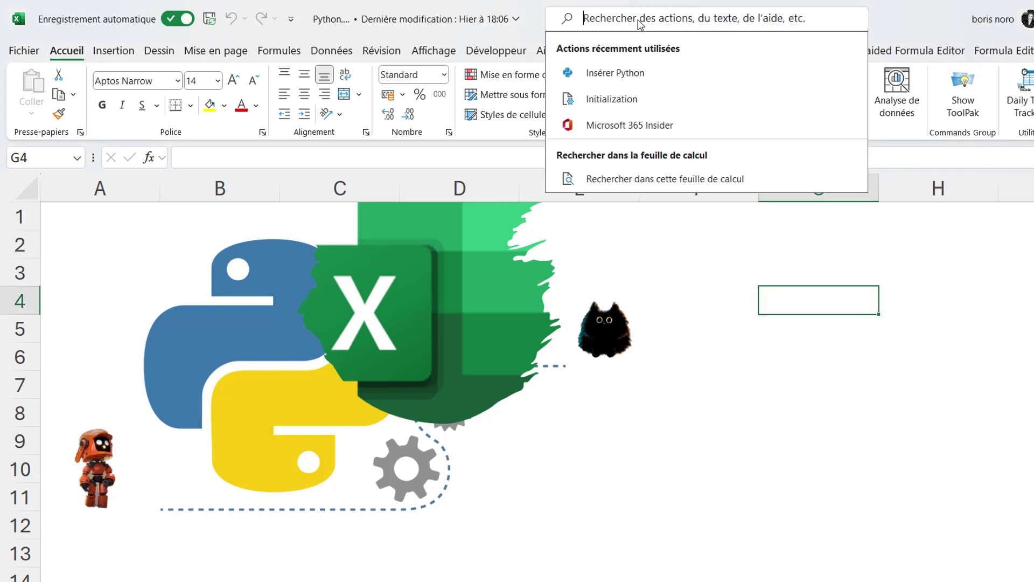
pyautogui.click(624, 127)
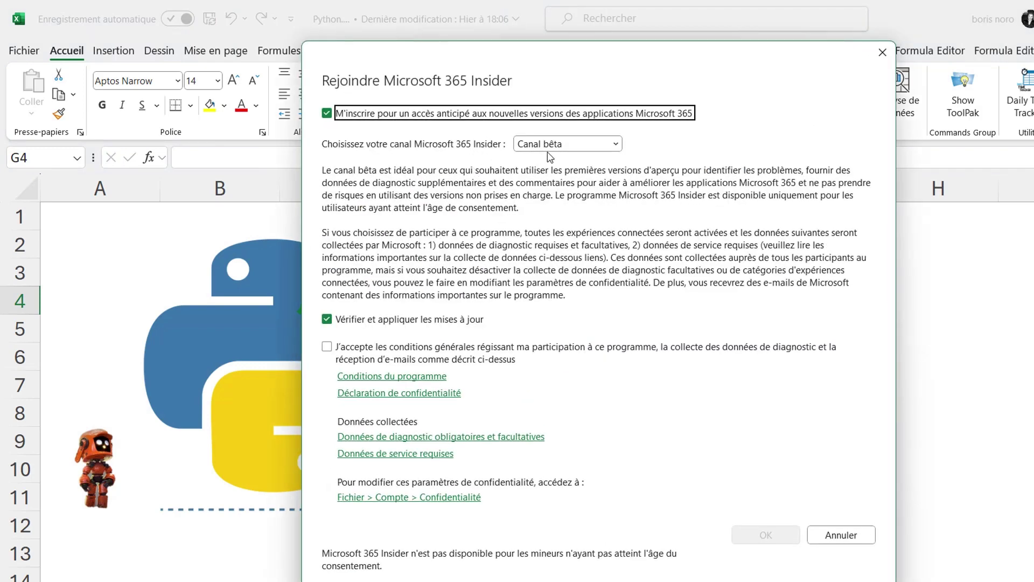
pyautogui.click(327, 346)
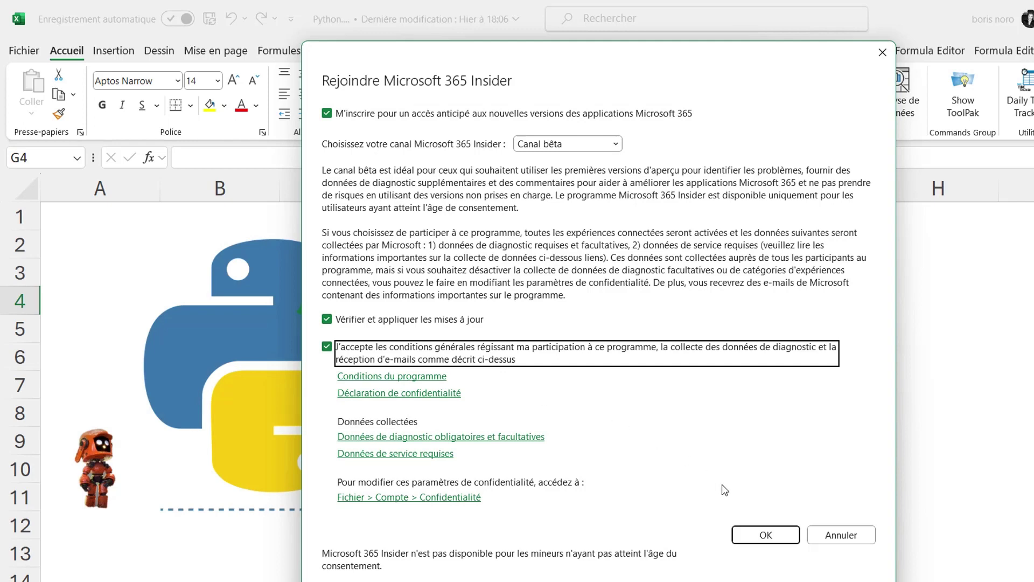
pyautogui.click(765, 535)
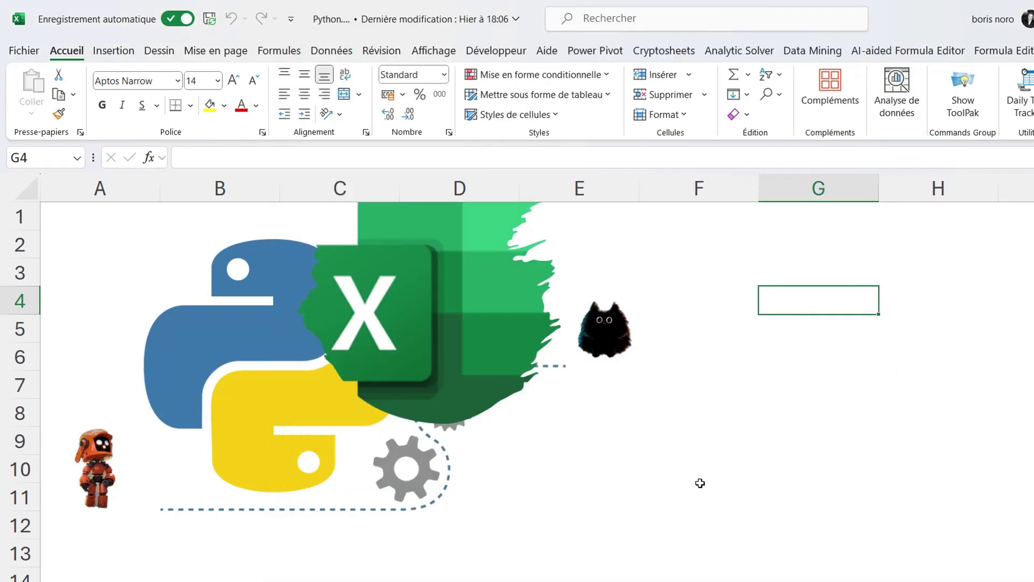
pyautogui.click(283, 52)
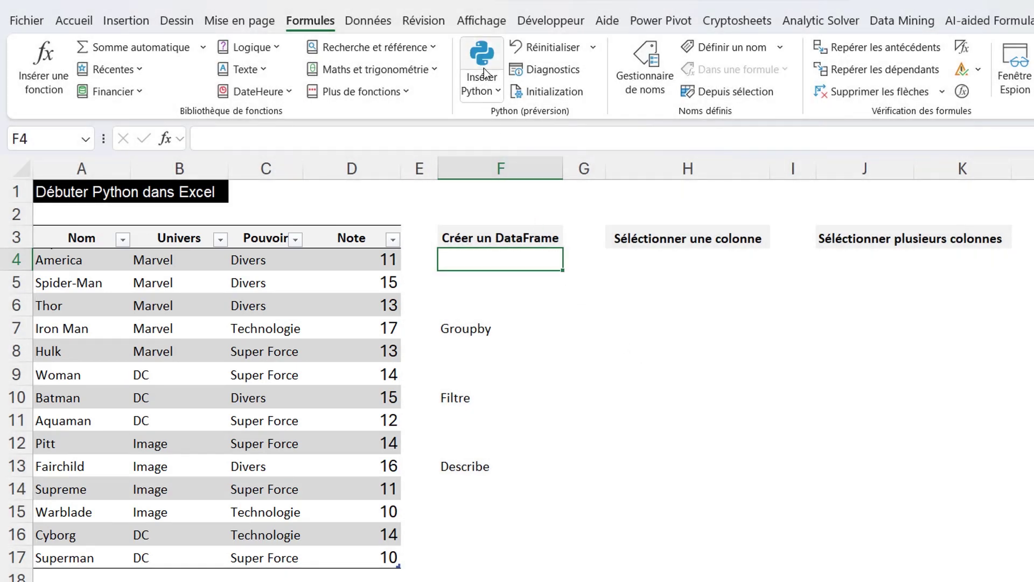
# - Make F4 a Python cell running xl("Comics[#Tout]", headers=True) over the whole Comics table
pyautogui.click(485, 95)
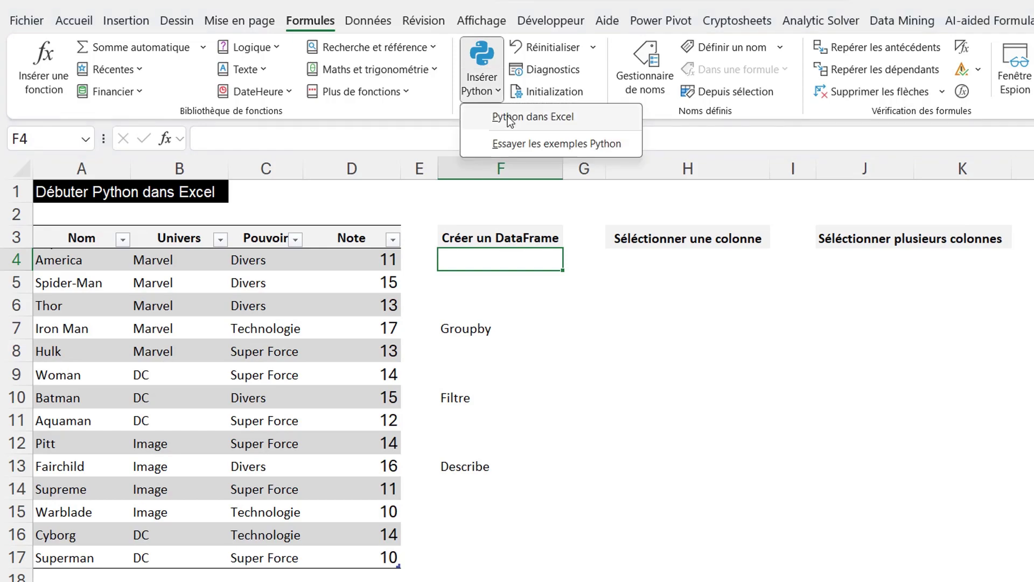
pyautogui.click(491, 261)
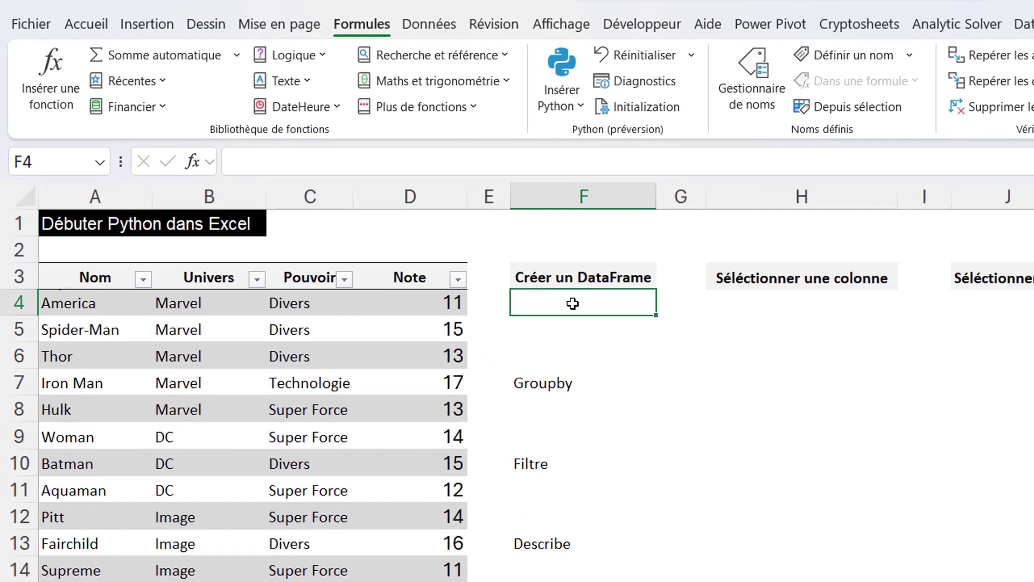
pyautogui.write('=p')
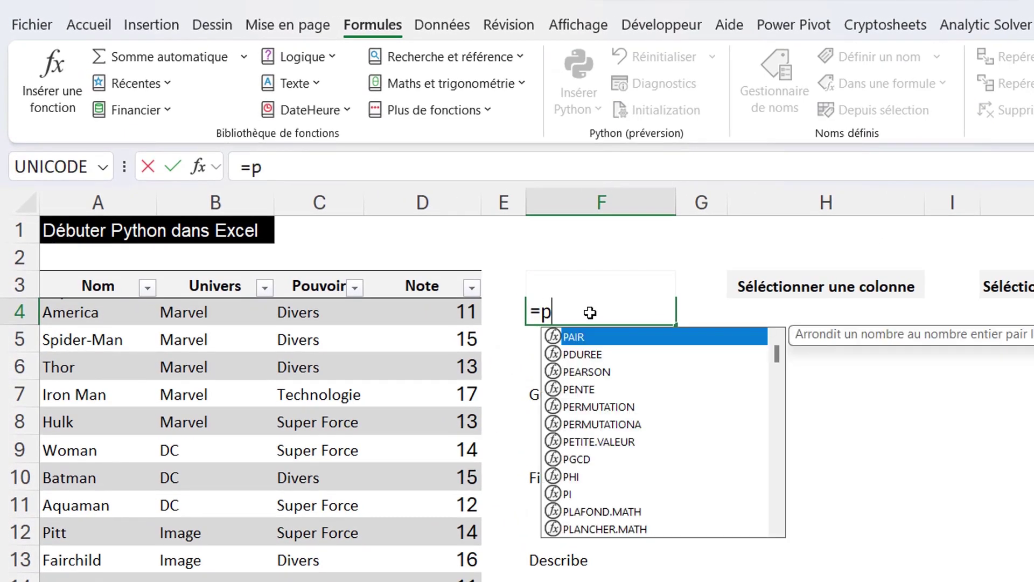
pyautogui.write('y')
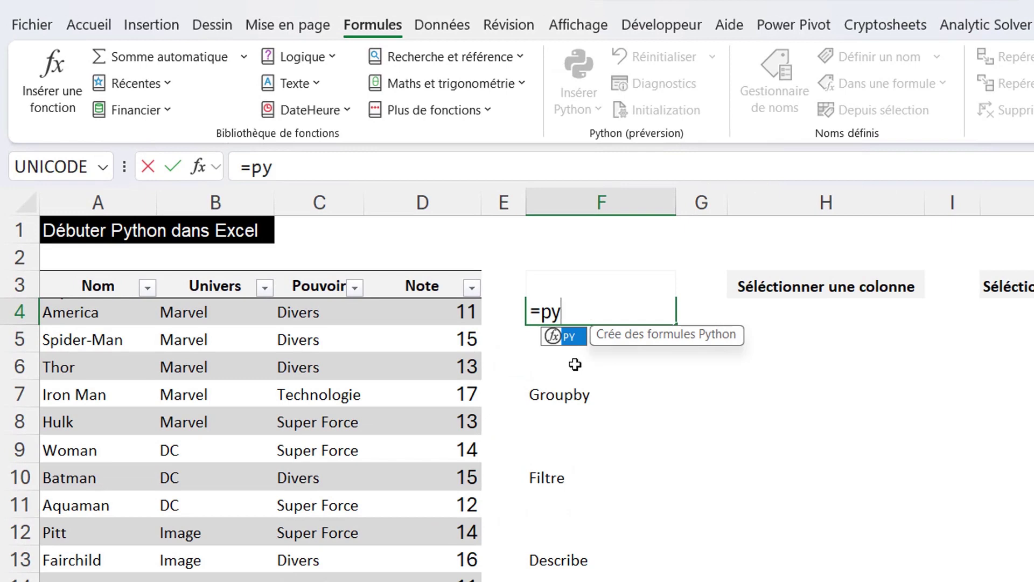
pyautogui.doubleClick(574, 341)
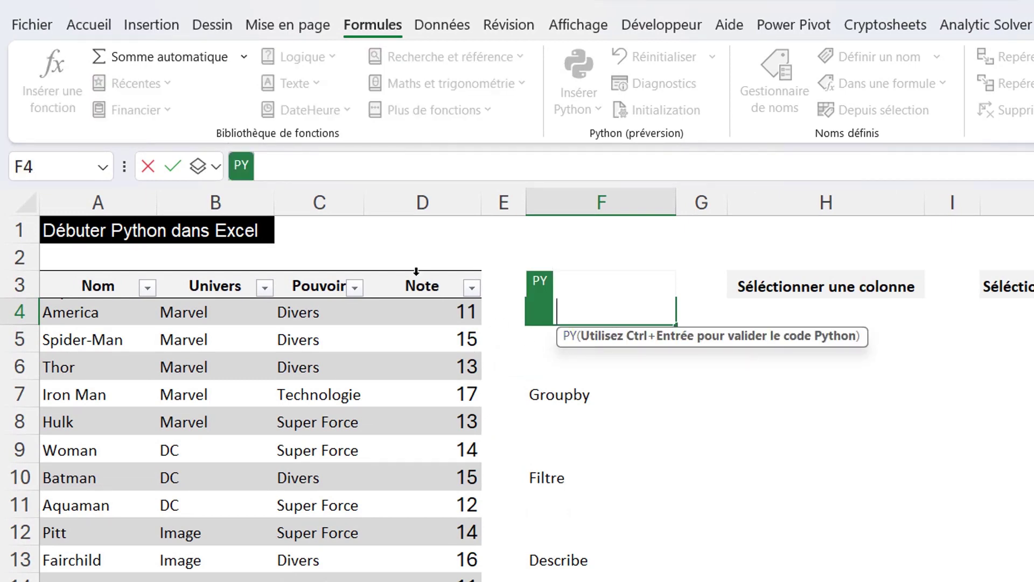
pyautogui.click(324, 169)
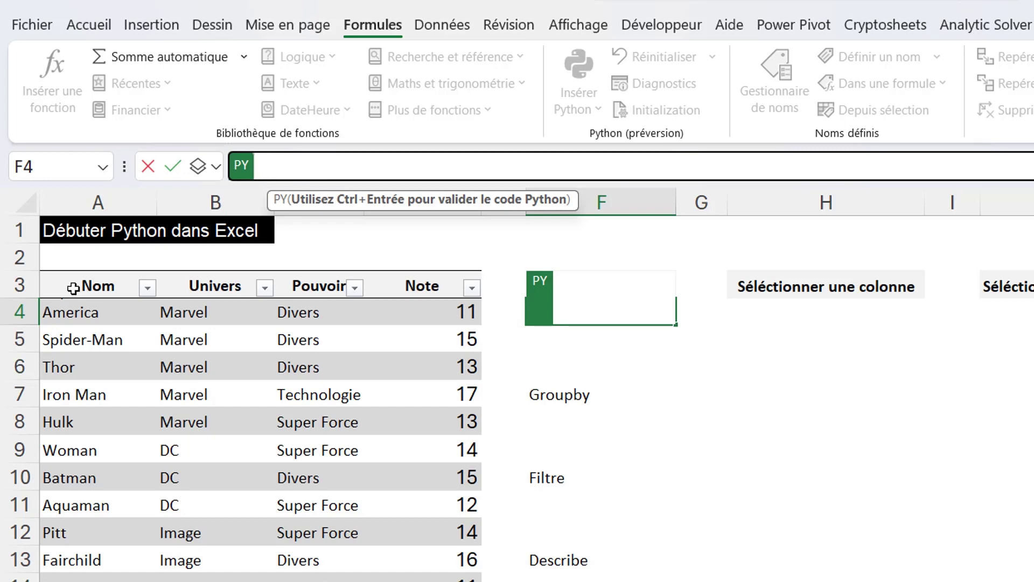
pyautogui.moveTo(81, 284)
pyautogui.mouseDown()
pyautogui.moveTo(413, 275)
pyautogui.moveTo(423, 579)
pyautogui.mouseUp()
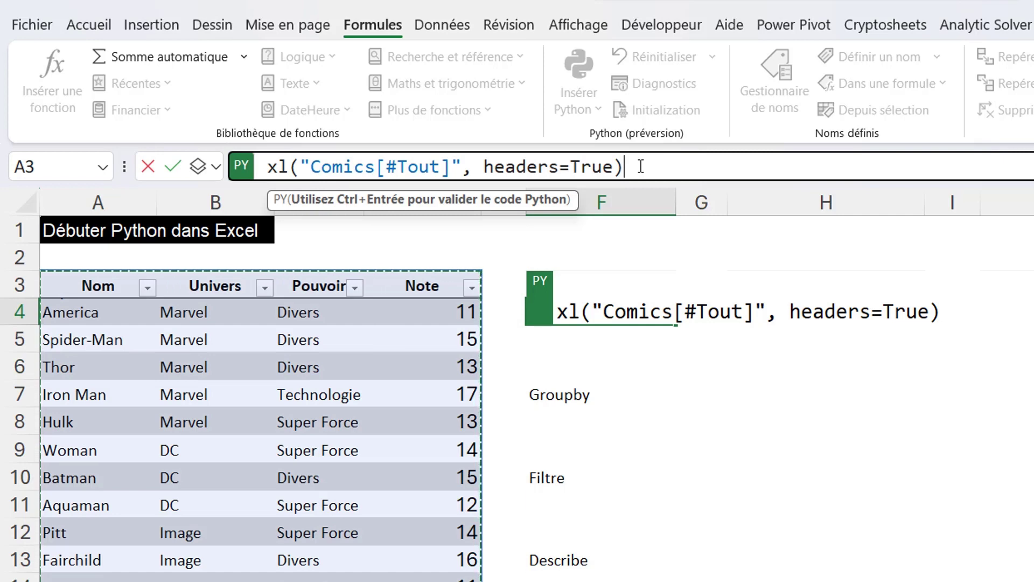
pyautogui.press('Return')
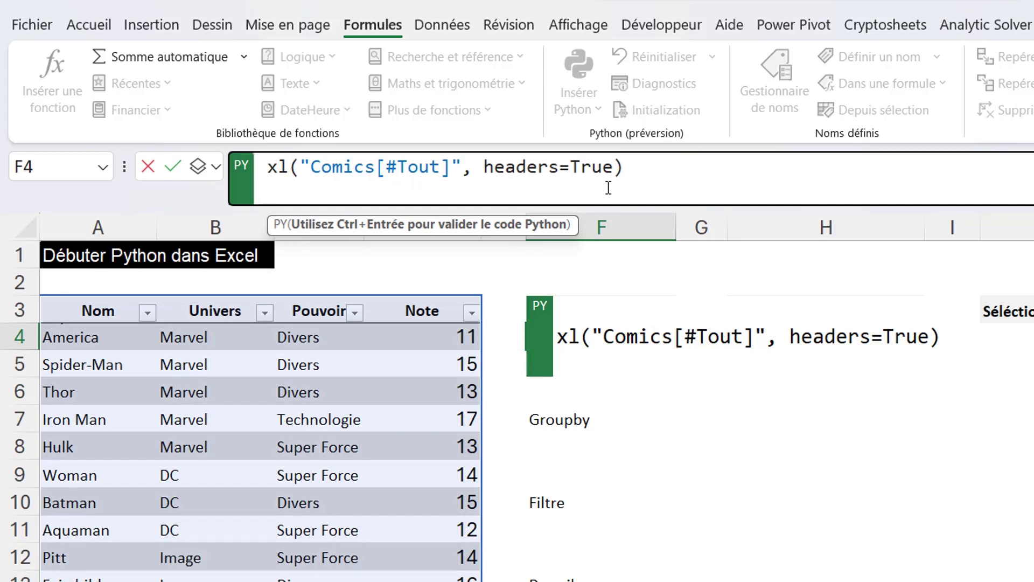
pyautogui.hotkey('ctrl', 'Return')
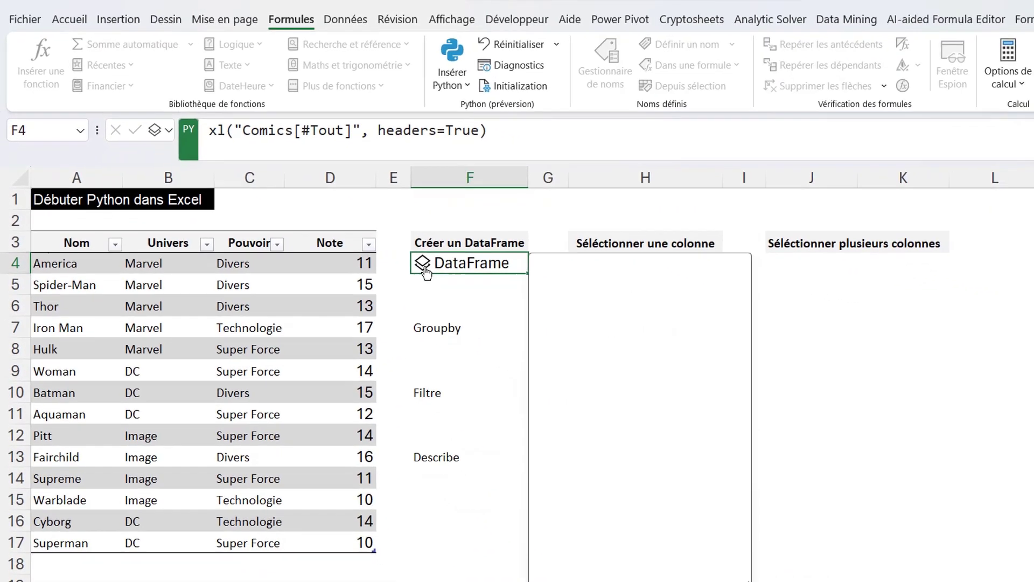
pyautogui.click(500, 315)
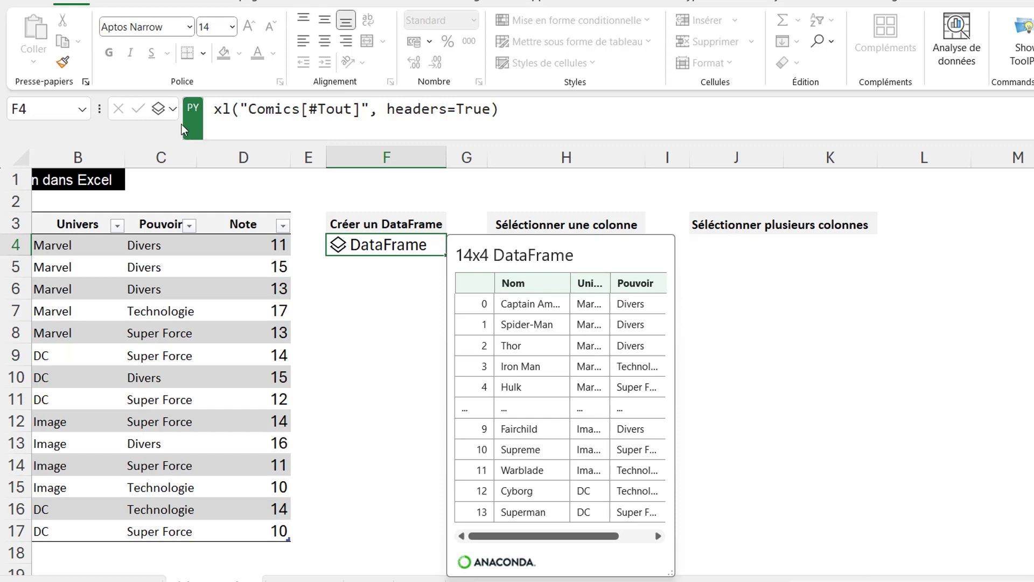
pyautogui.click(174, 109)
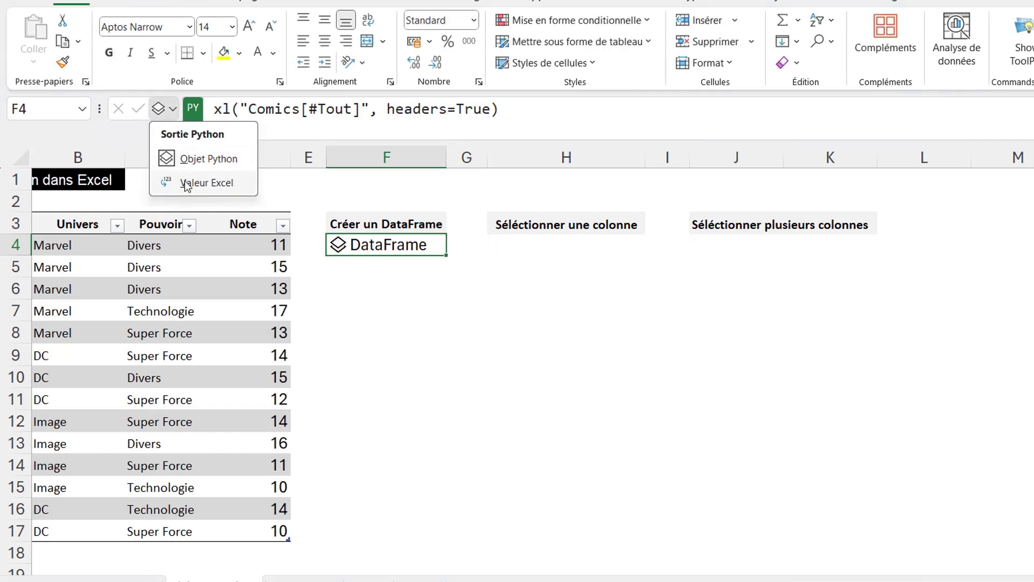
pyautogui.click(188, 187)
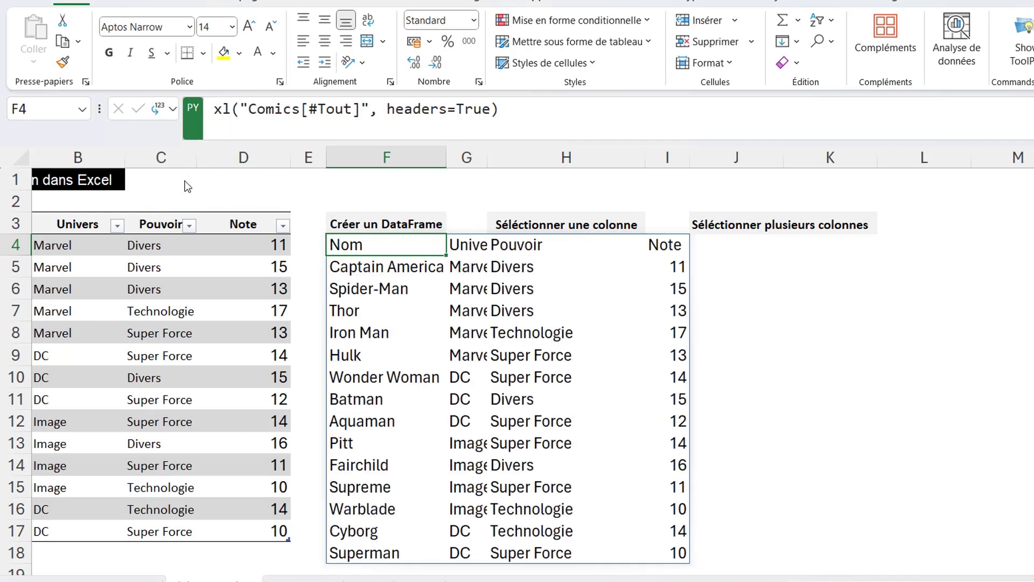
pyautogui.click(249, 249)
pyautogui.write('15')
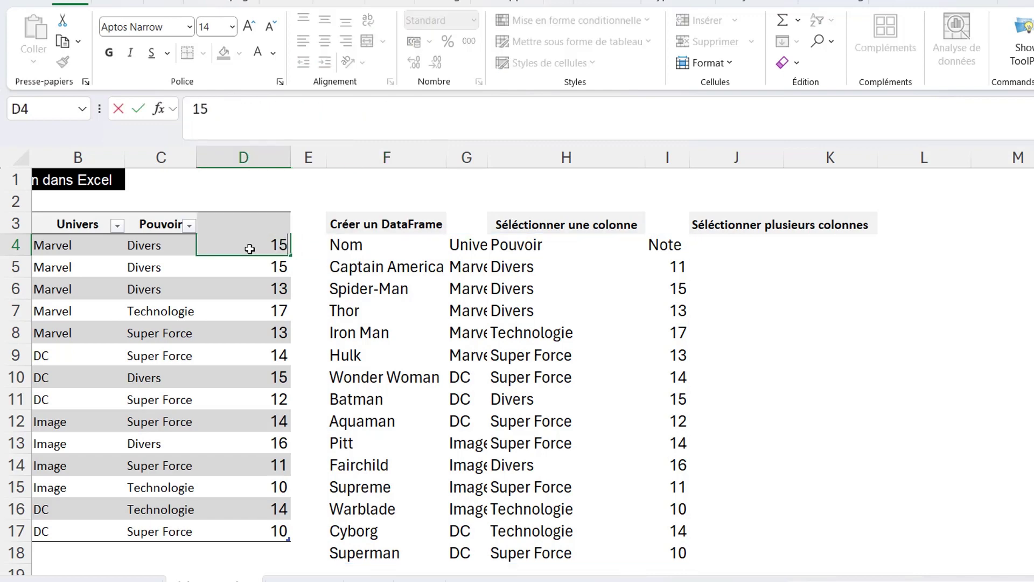
pyautogui.press('Return')
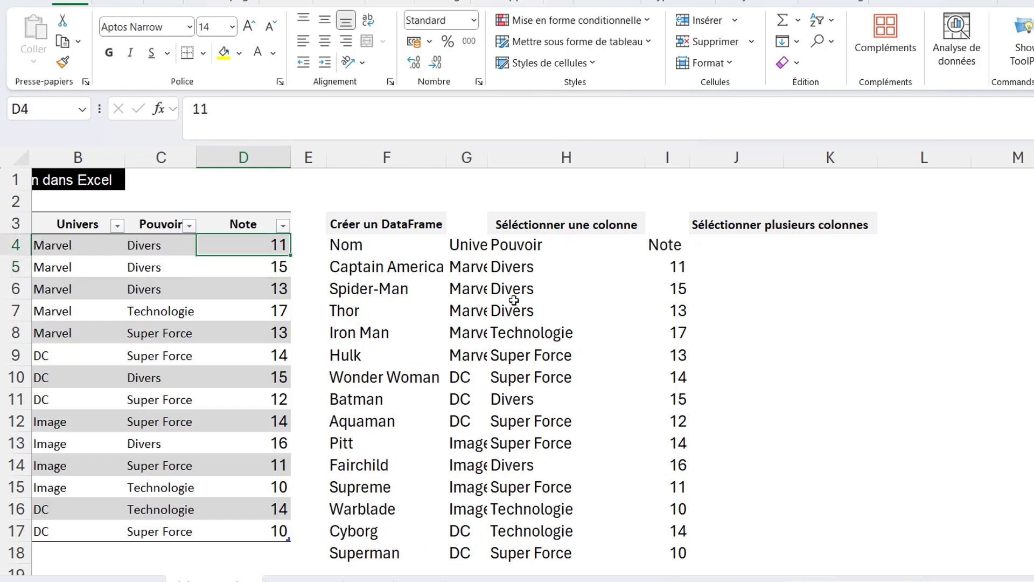
pyautogui.click(353, 244)
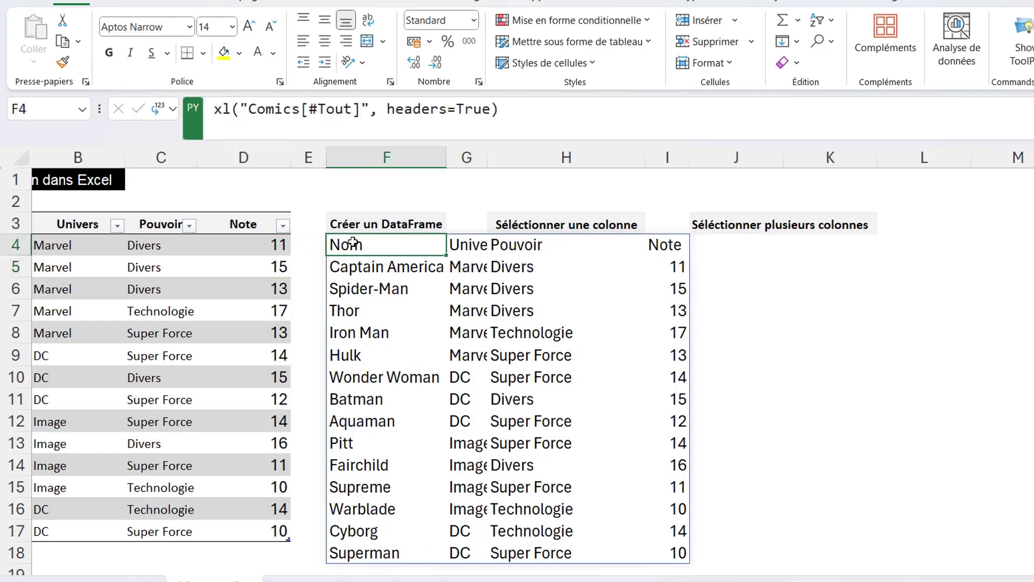
pyautogui.click(170, 110)
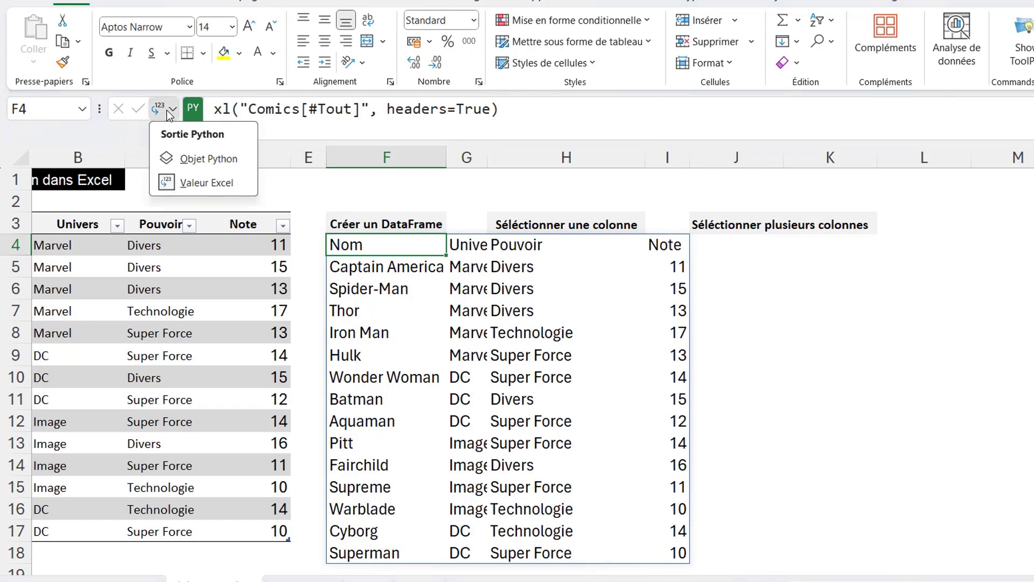
pyautogui.click(170, 158)
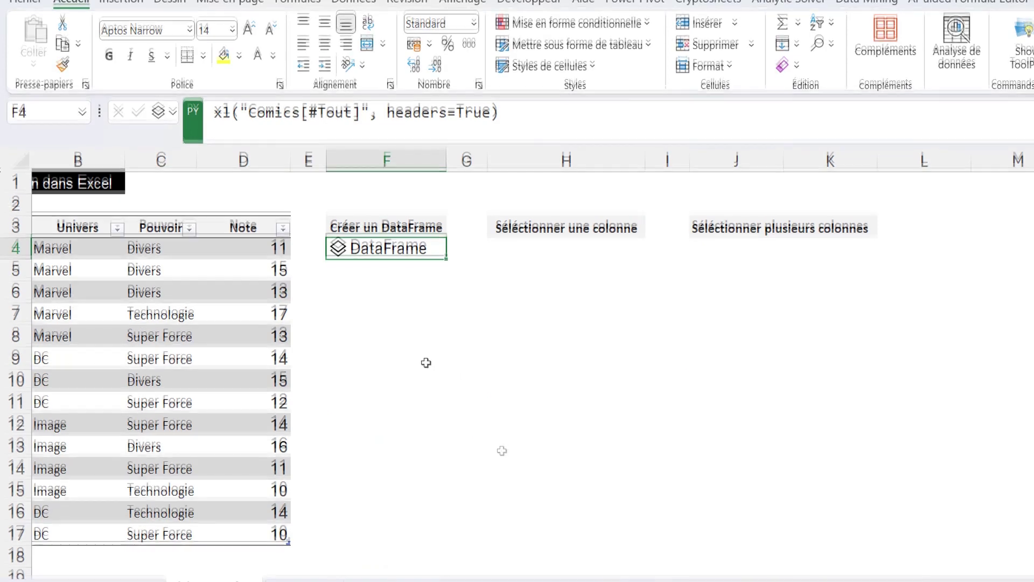
pyautogui.click(303, 13)
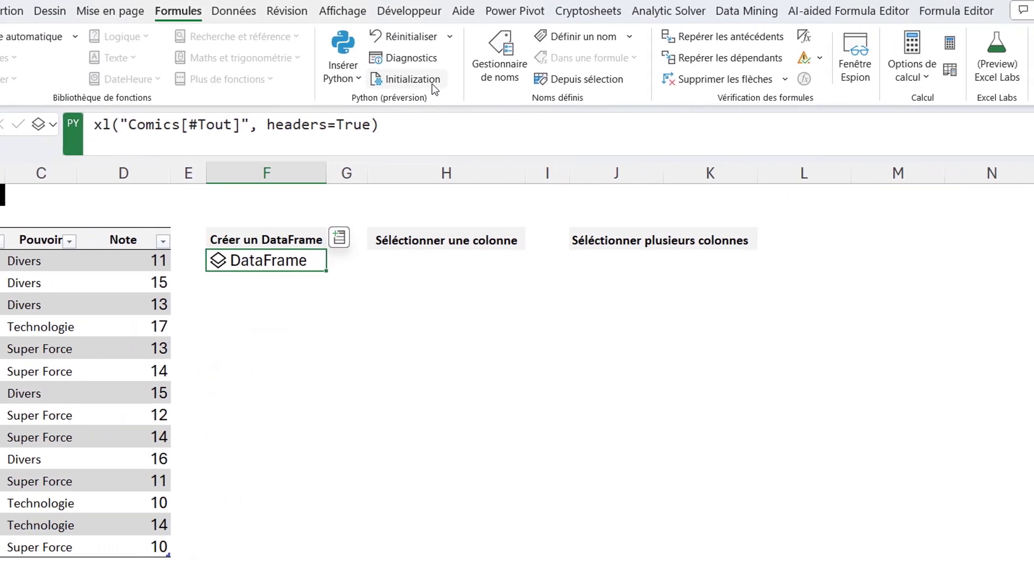
pyautogui.click(505, 85)
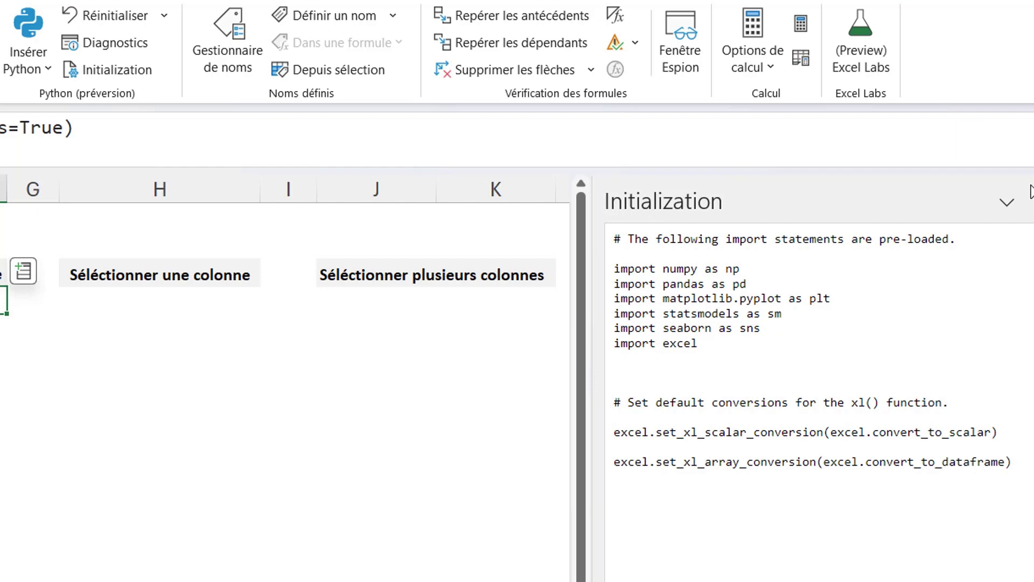
pyautogui.click(1031, 191)
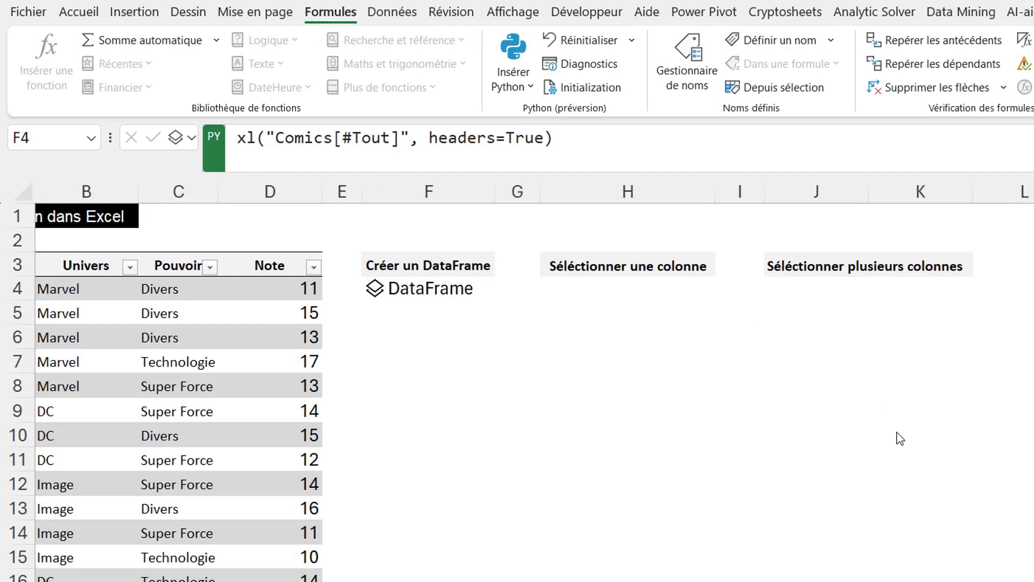
# - Prefix F4's code with df = so it reads df = xl("Comics[#Tout]", headers=True)
pyautogui.click(240, 139)
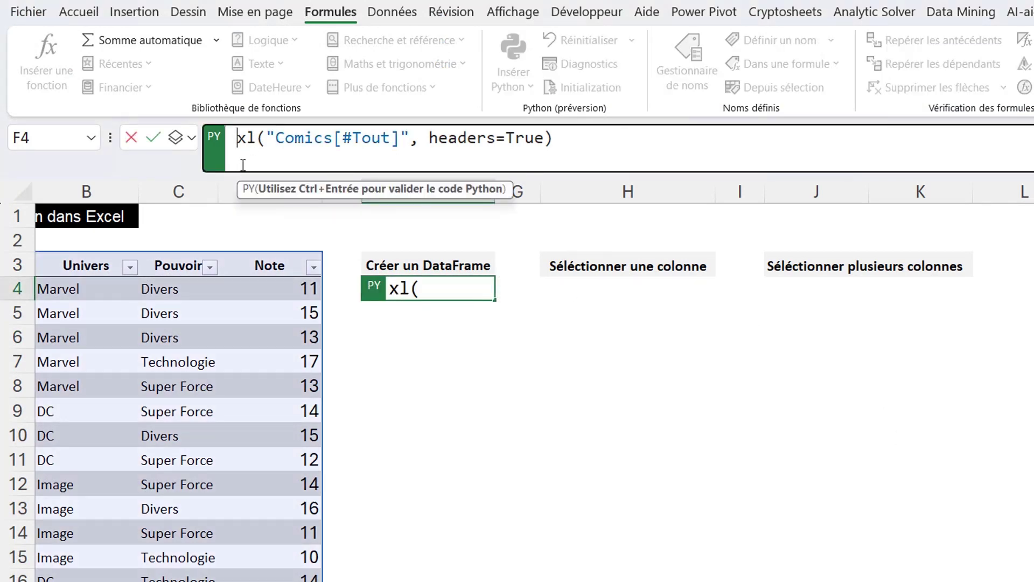
pyautogui.write('df')
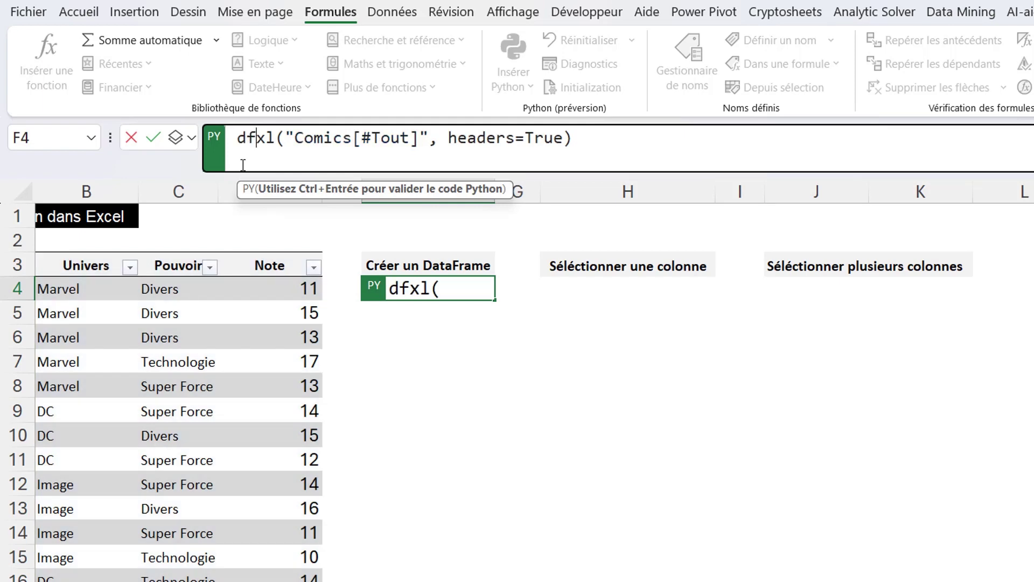
pyautogui.write(' =')
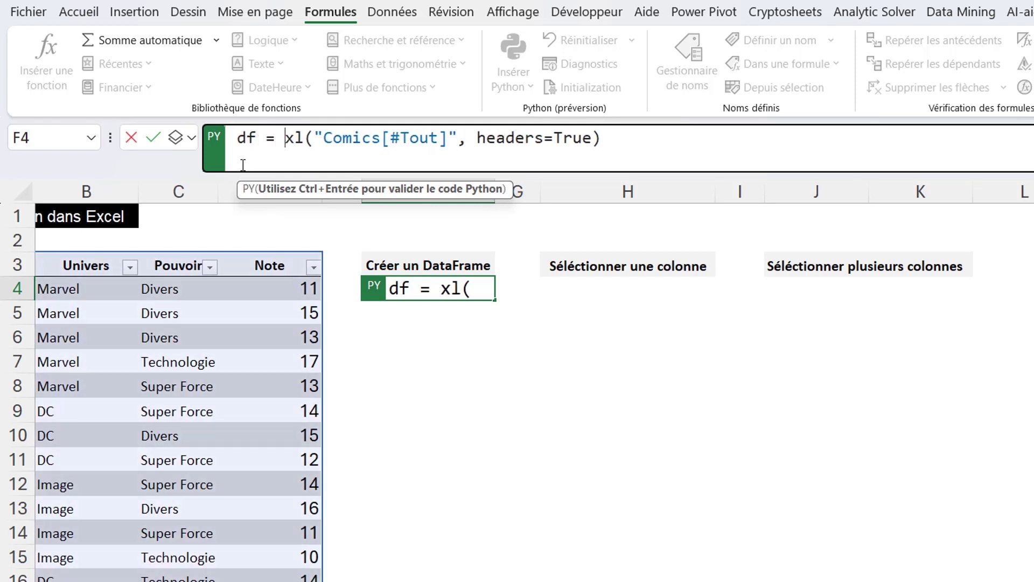
pyautogui.click(644, 138)
pyautogui.hotkey('ctrl', 'Return')
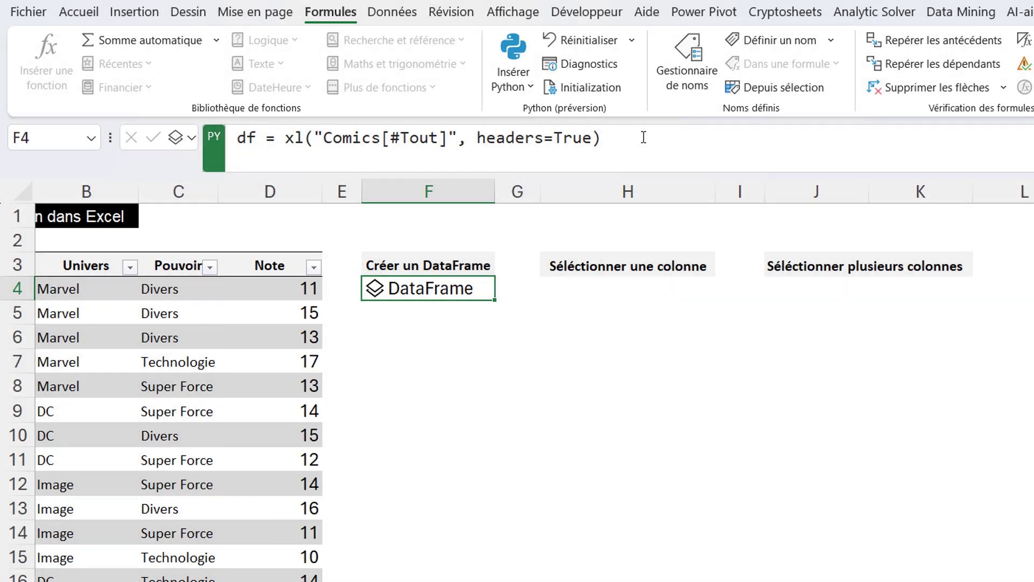
# - Make H4 a Python cell running df["Note"], preview the Series, and spill it as Excel values
pyautogui.click(592, 292)
pyautogui.write('=p')
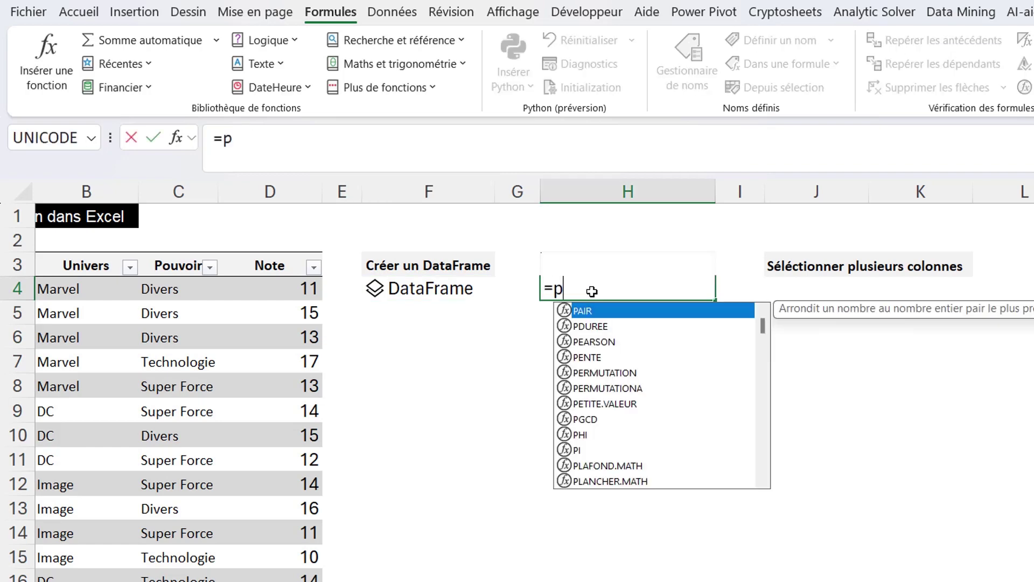
pyautogui.write('y')
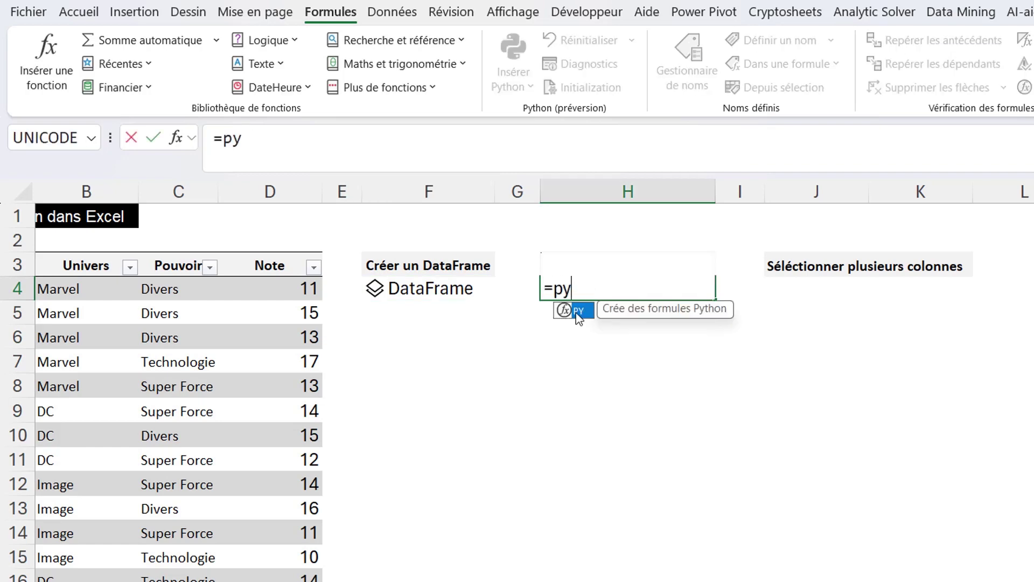
pyautogui.doubleClick(578, 311)
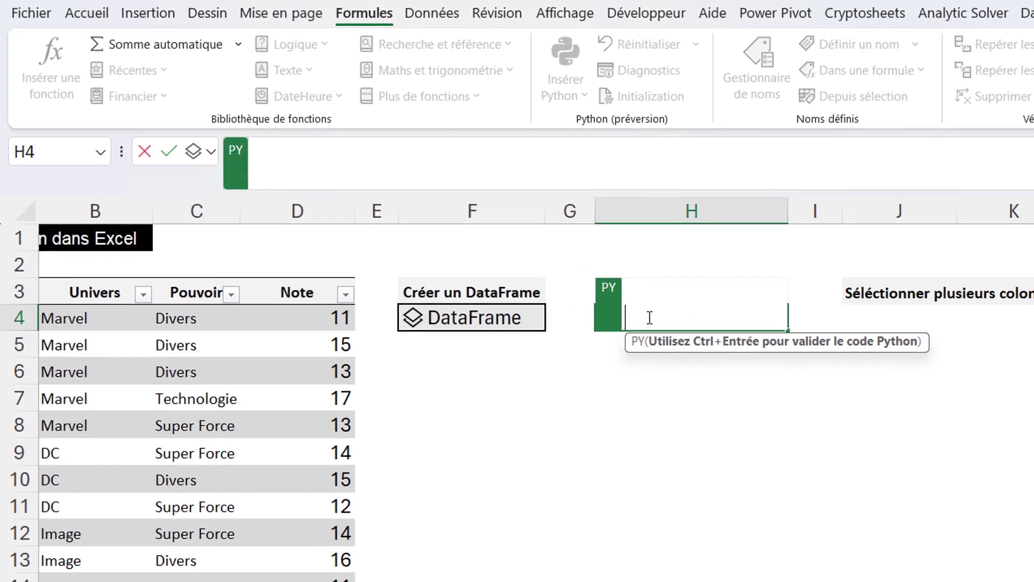
pyautogui.write('df')
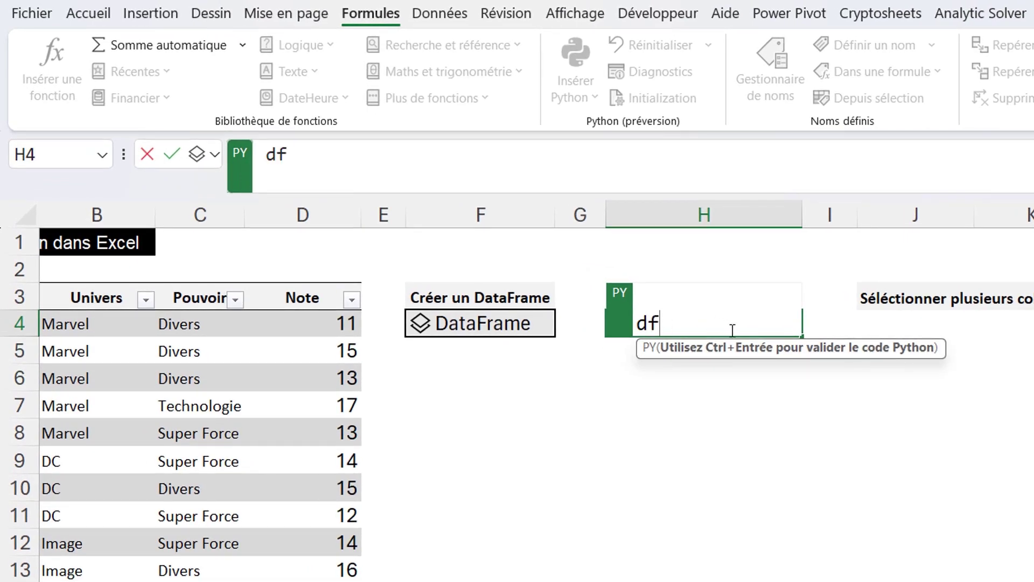
pyautogui.write('[')
pyautogui.write('"')
pyautogui.write('Note"')
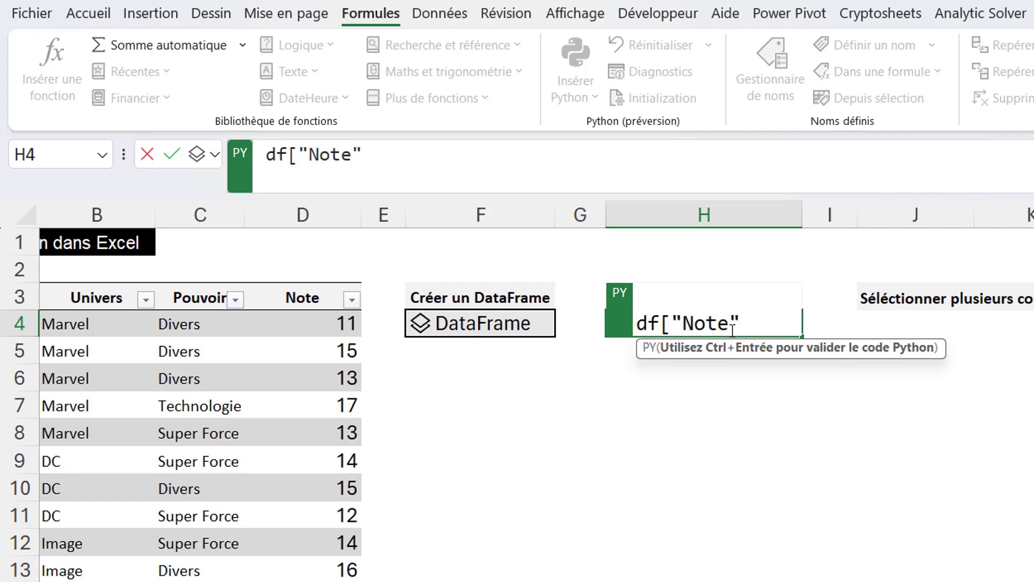
pyautogui.write(']')
pyautogui.hotkey('ctrl', 'Return')
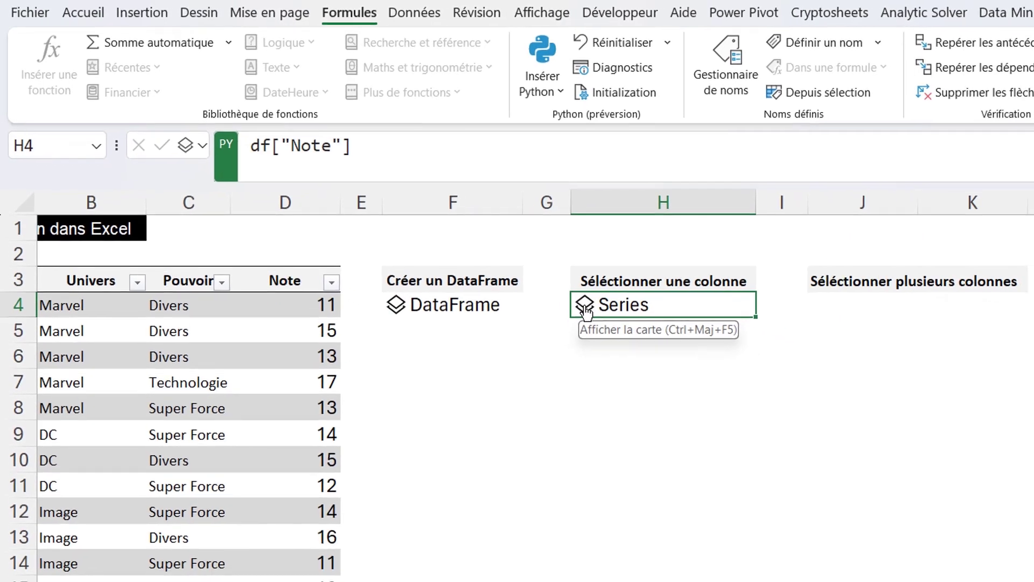
pyautogui.click(611, 321)
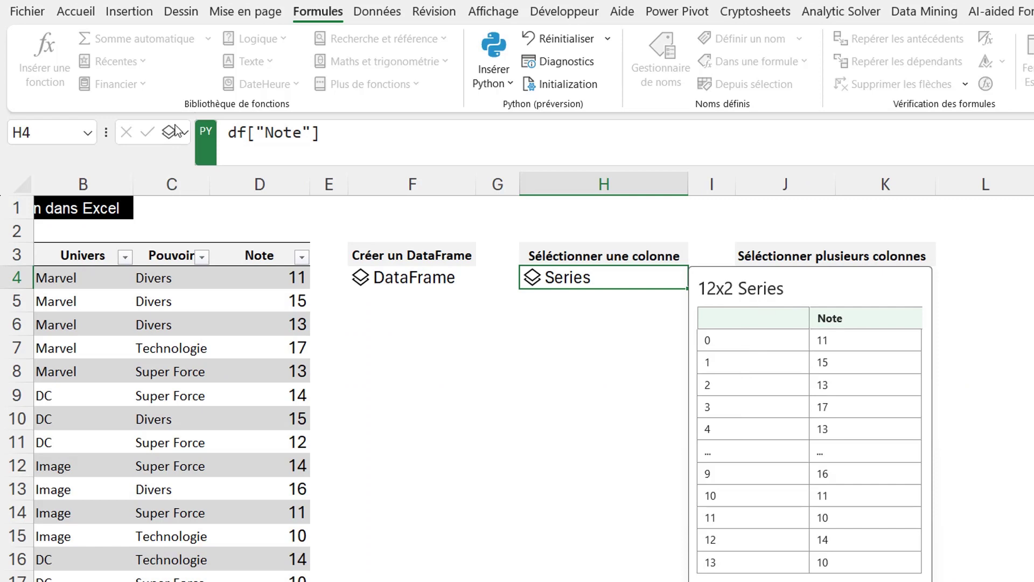
pyautogui.click(185, 133)
pyautogui.click(185, 133)
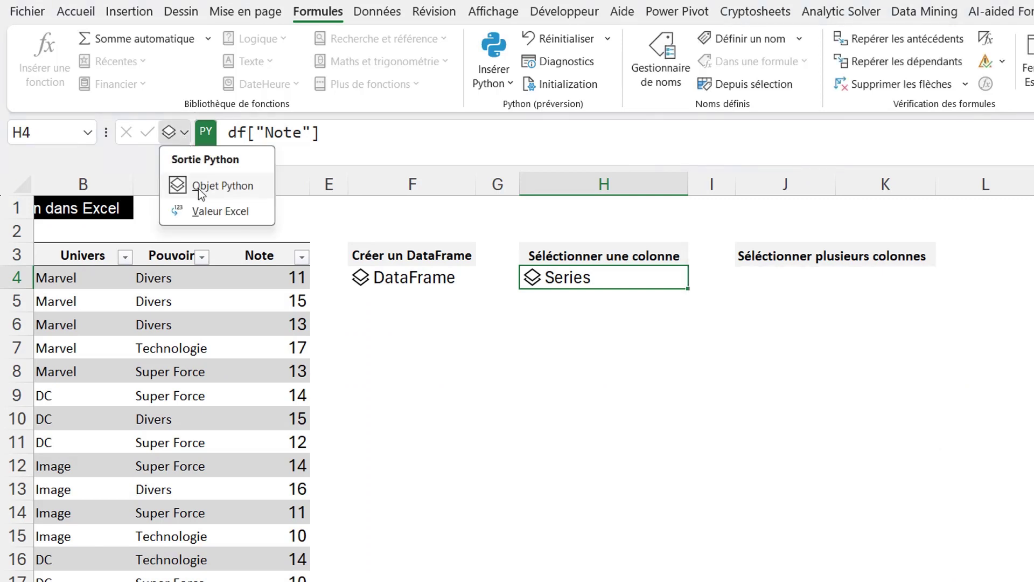
pyautogui.click(213, 211)
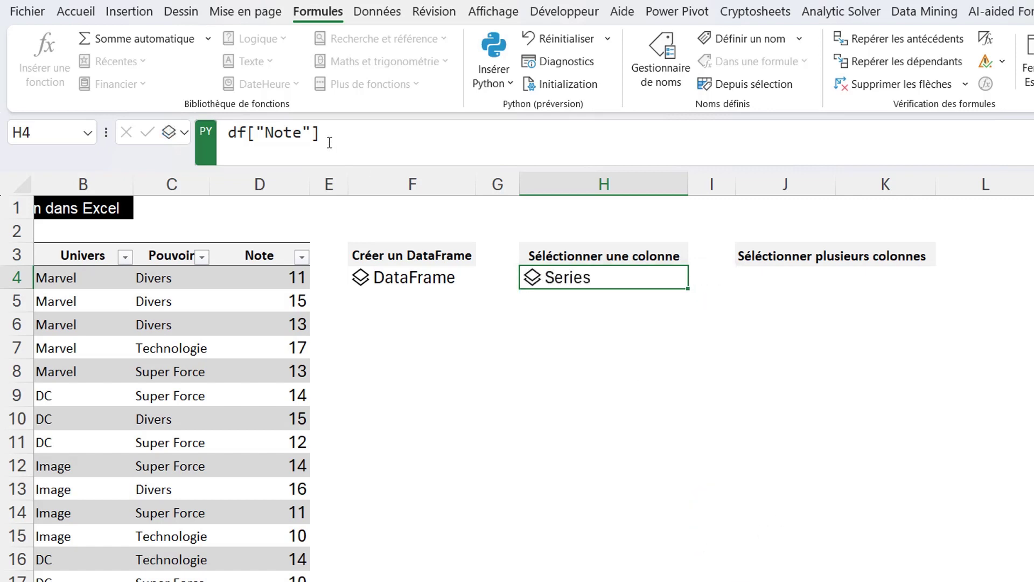
# - Rewrite H4's code as df.Note and check the returned Series
pyautogui.click(331, 132)
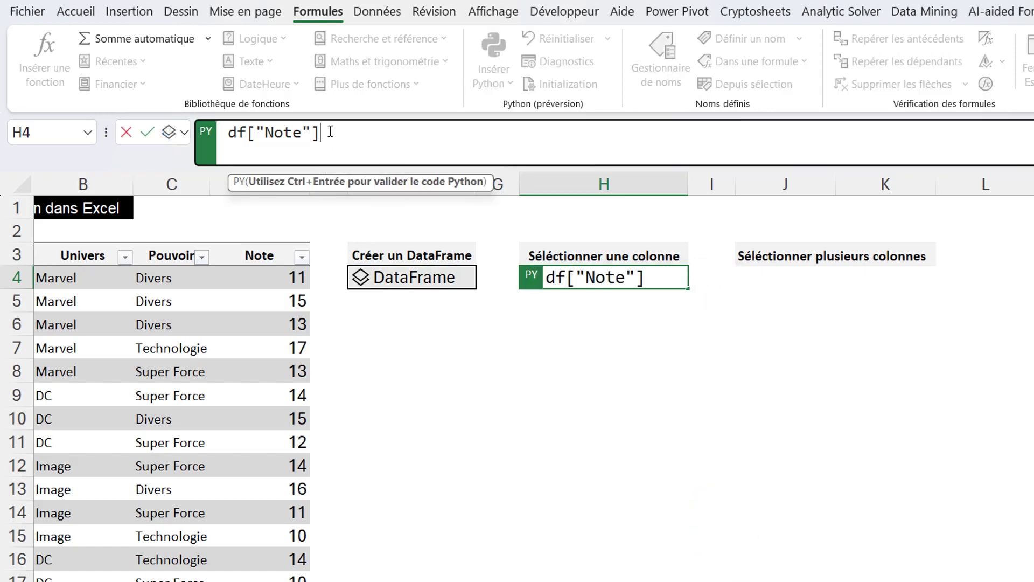
pyautogui.press('BackSpace')
pyautogui.press('BackSpace')
pyautogui.press('BackSpace')
pyautogui.press('BackSpace')
pyautogui.press('BackSpace')
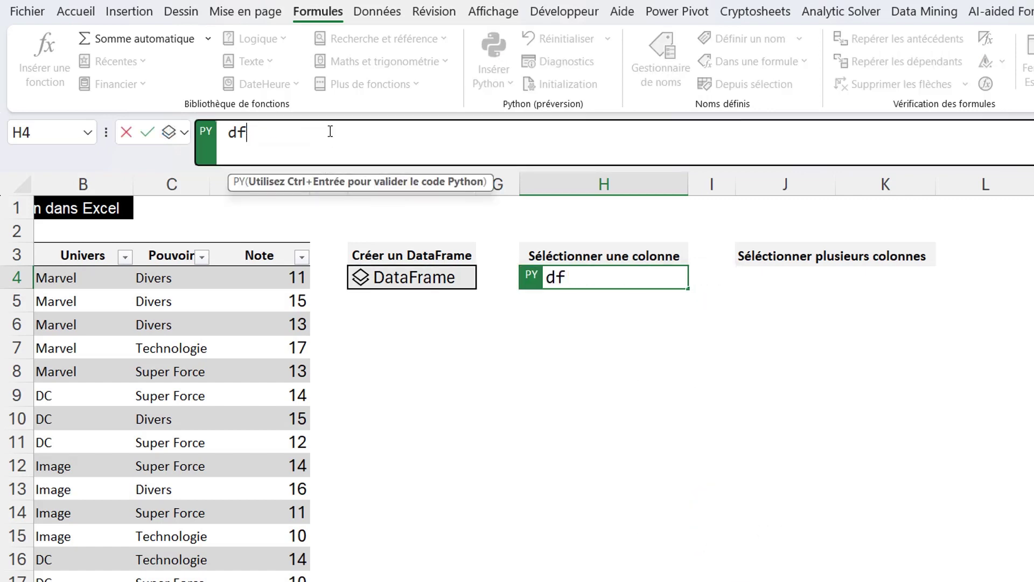
pyautogui.write('.N')
pyautogui.write('ote')
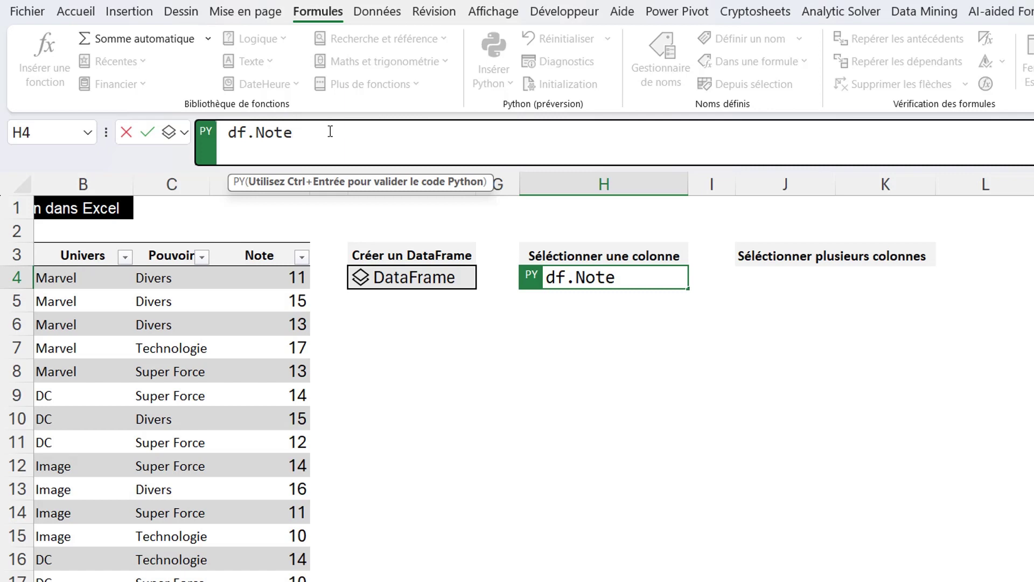
pyautogui.hotkey('ctrl', 'Return')
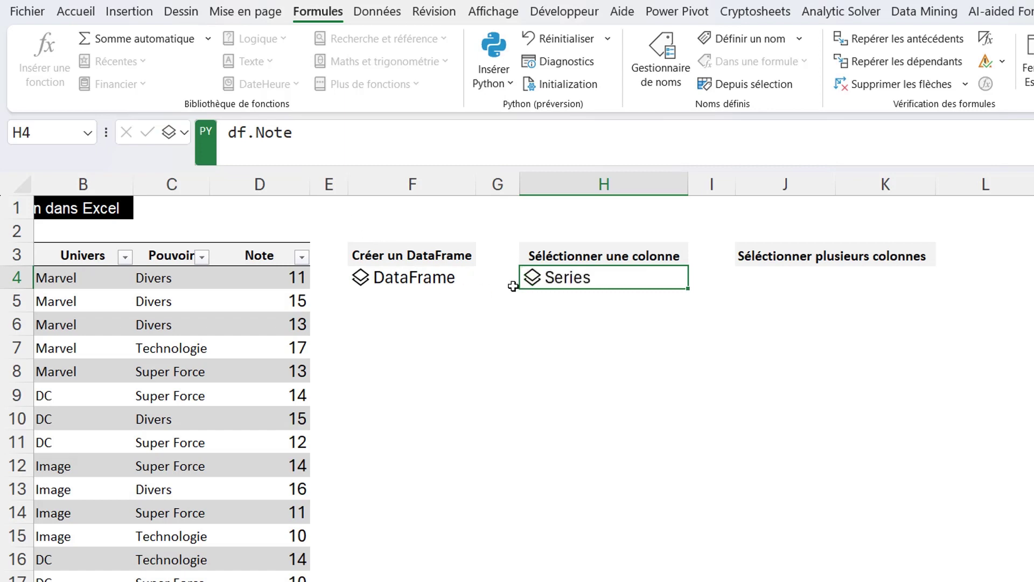
pyautogui.click(532, 278)
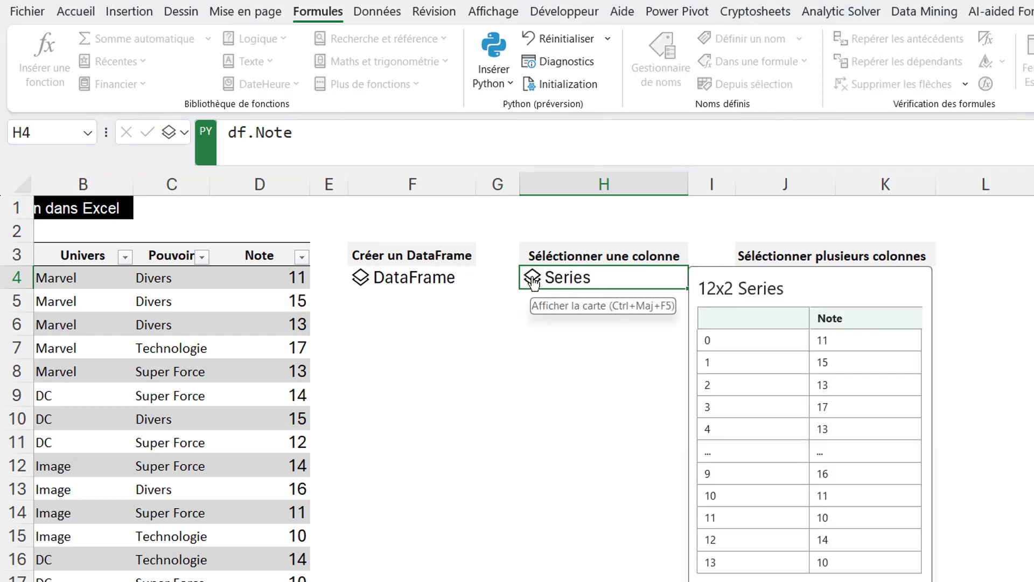
pyautogui.click(533, 279)
# - Make J4 a Python cell running df[["Nom","Note"]] and preview the two-column DataFrame
pyautogui.click(795, 279)
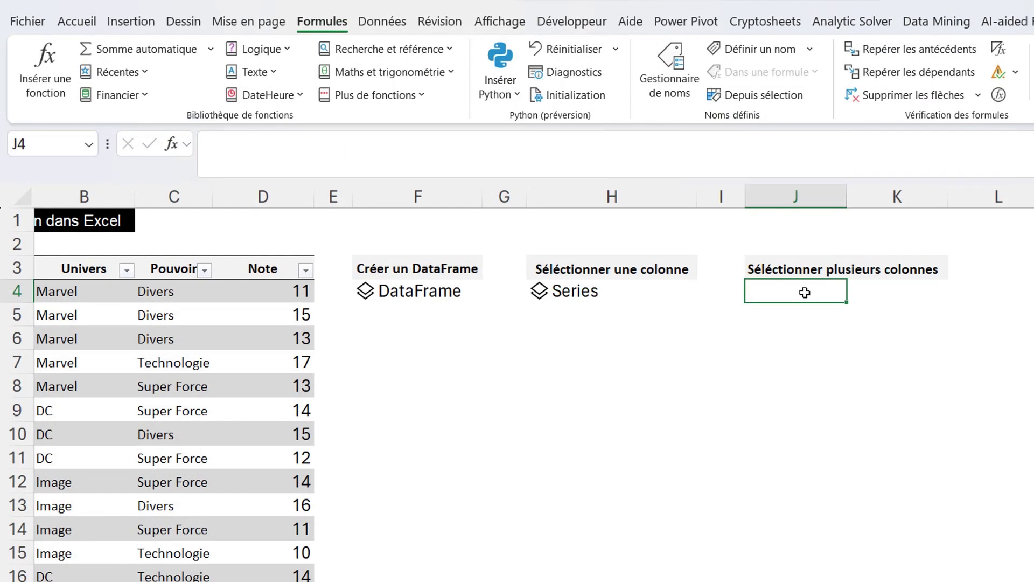
pyautogui.write('=')
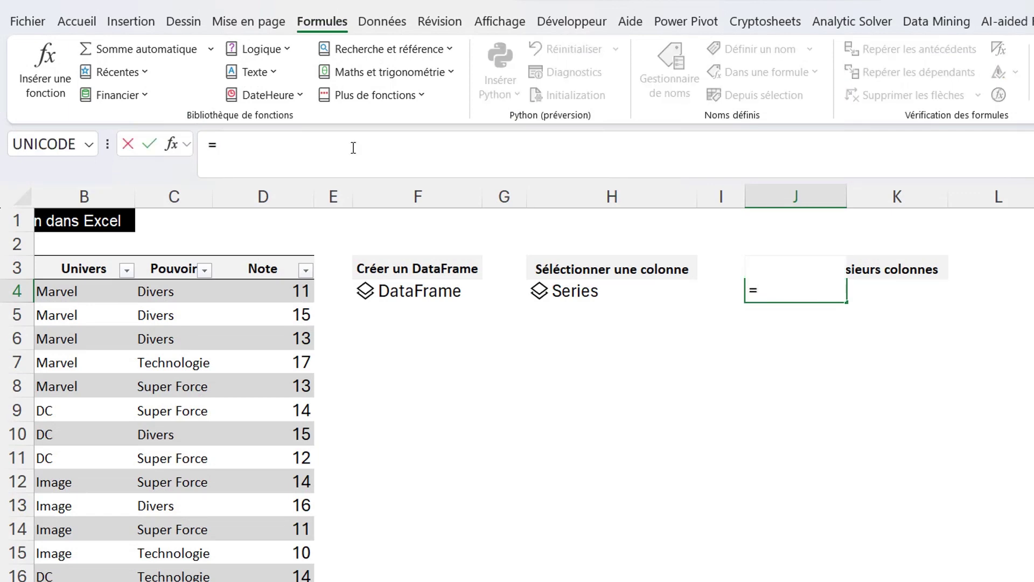
pyautogui.write('py')
pyautogui.press('Tab')
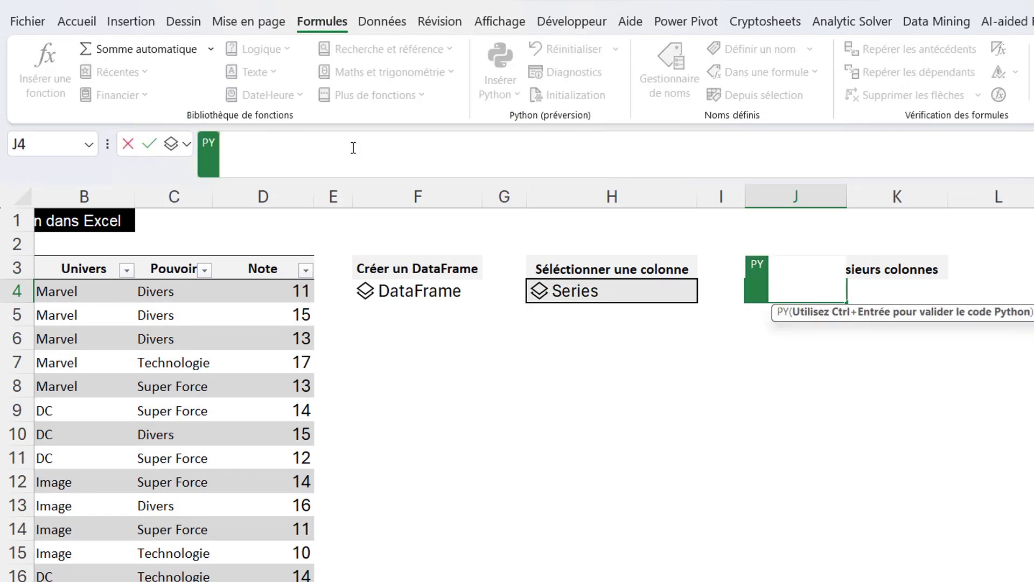
pyautogui.click(249, 144)
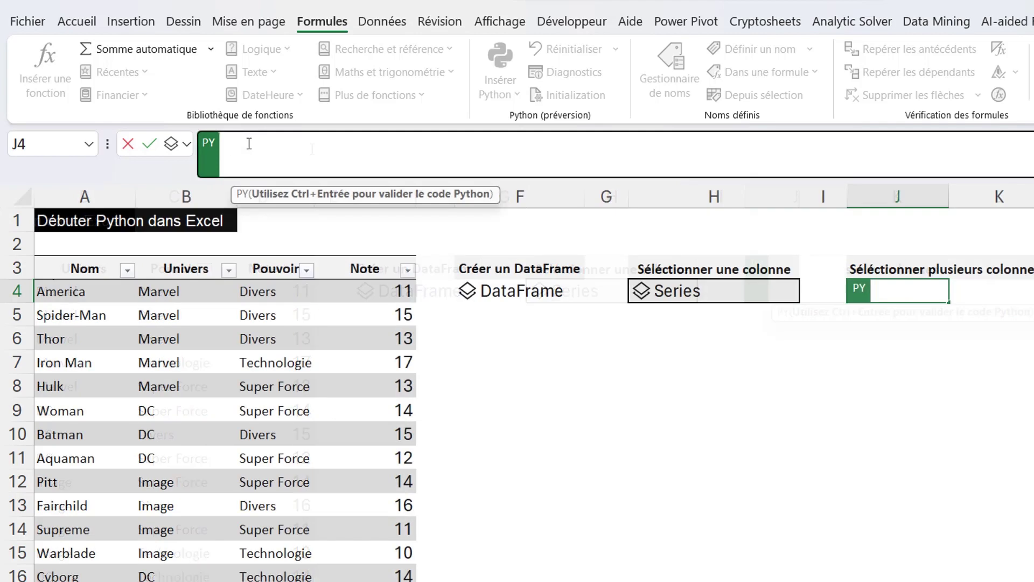
pyautogui.write('df')
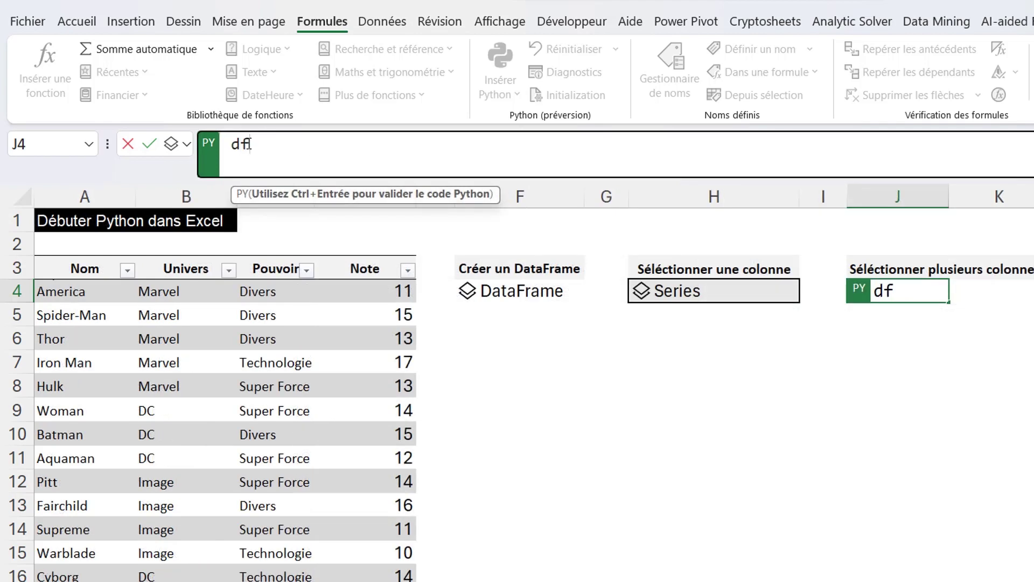
pyautogui.write('[["')
pyautogui.write('Nom')
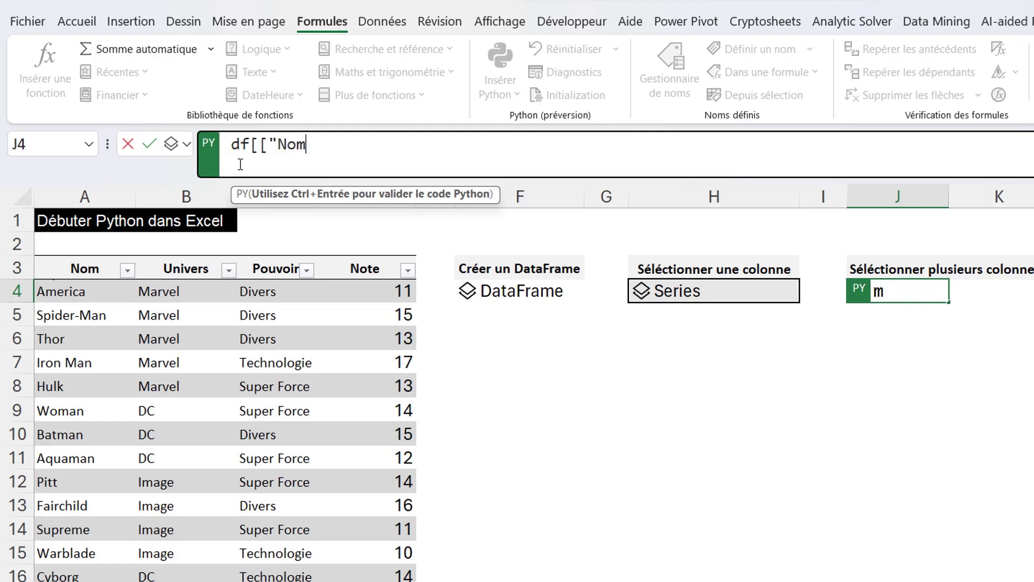
pyautogui.write('",')
pyautogui.write('"')
pyautogui.write('Note')
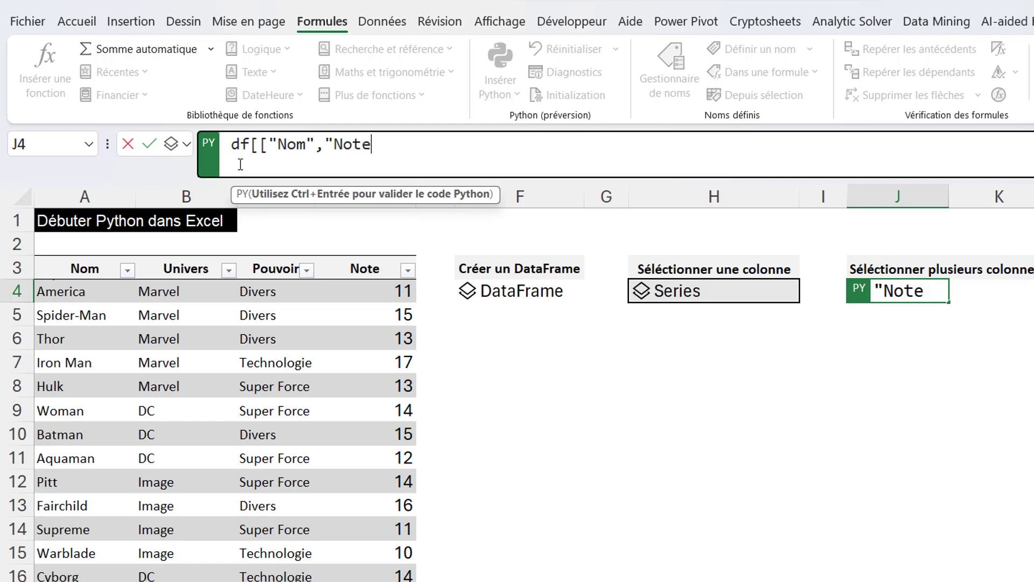
pyautogui.write('"')
pyautogui.write(']]')
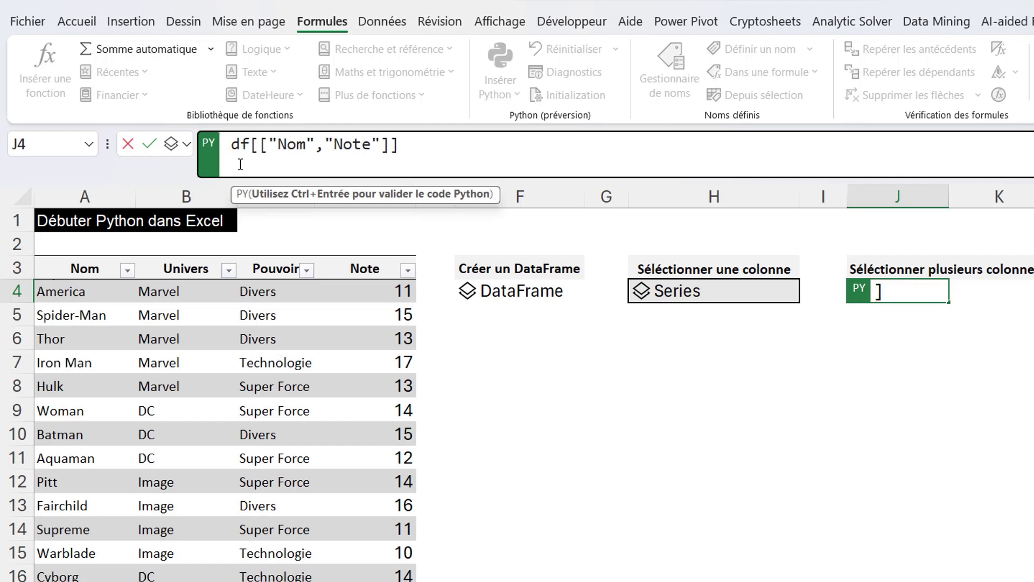
pyautogui.hotkey('ctrl', 'Return')
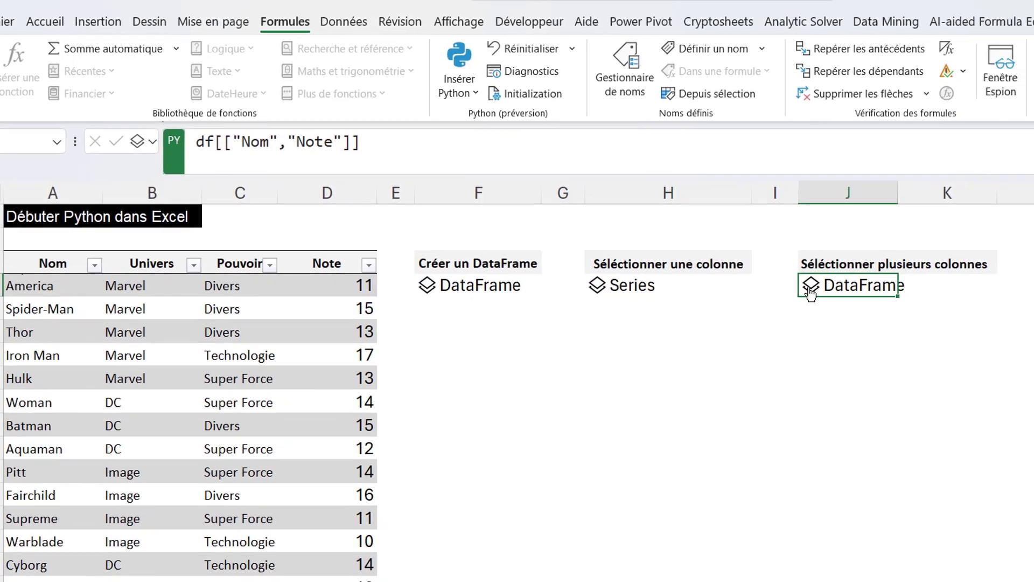
pyautogui.click(860, 291)
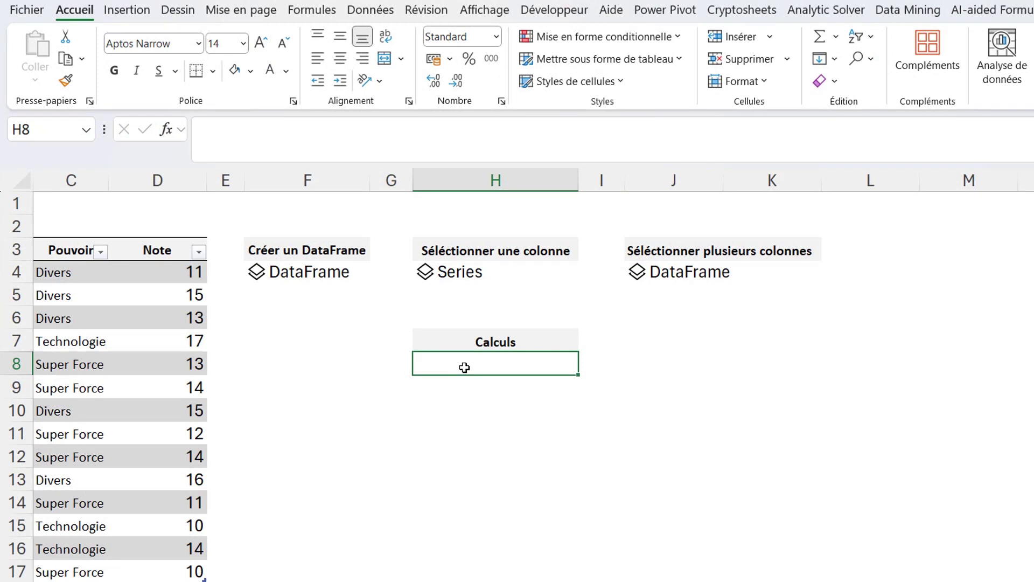
# - Make H8 a Python cell computing df.Note.sum() and check the total against the Note values
pyautogui.write('=py')
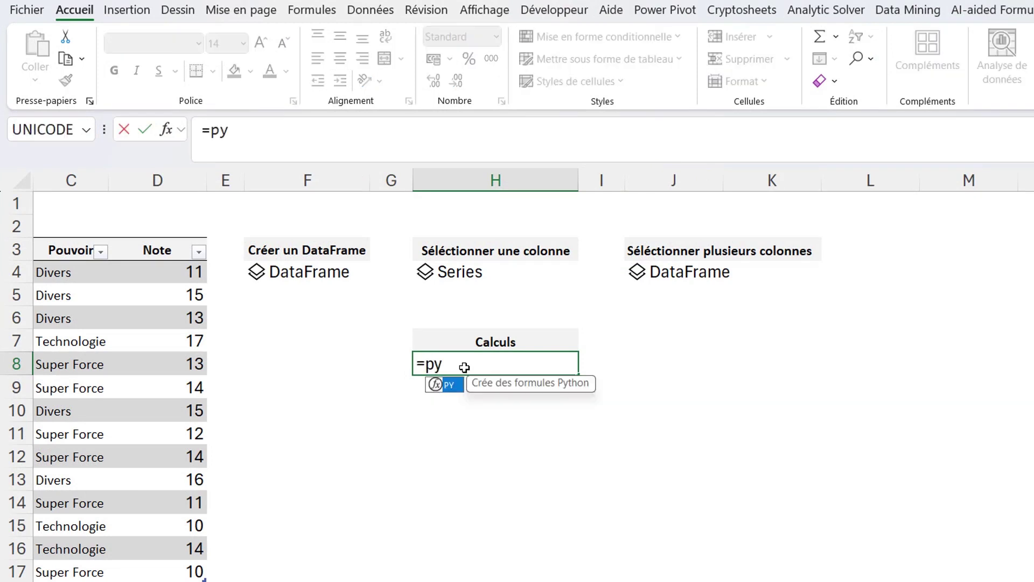
pyautogui.press('Tab')
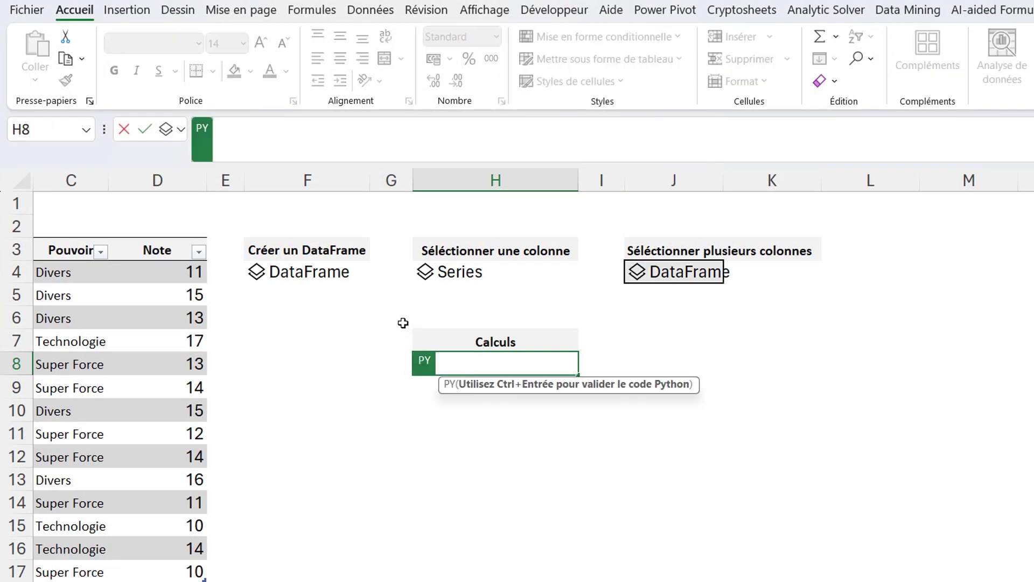
pyautogui.click(258, 141)
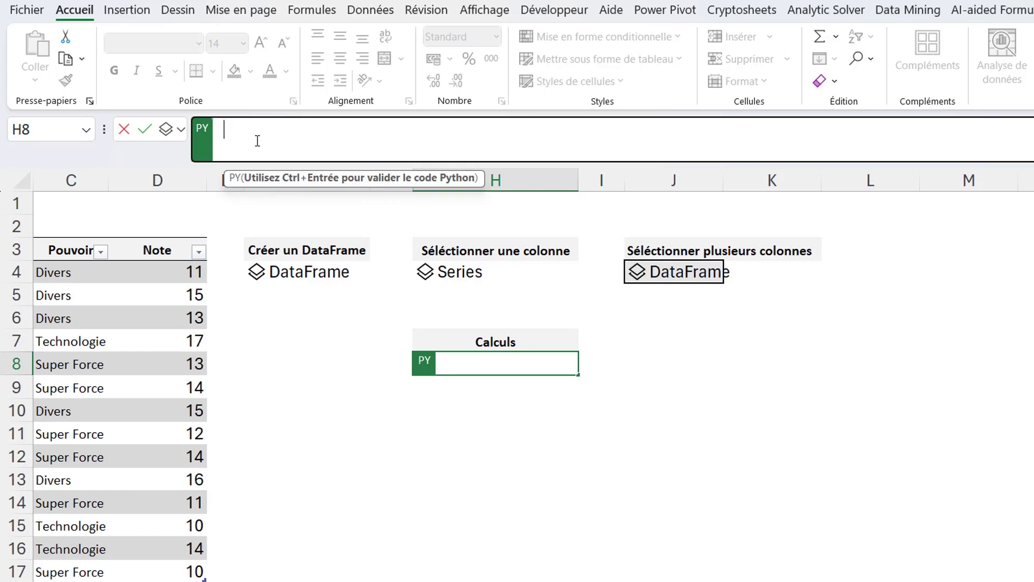
pyautogui.write('df')
pyautogui.write('.')
pyautogui.write('Note.')
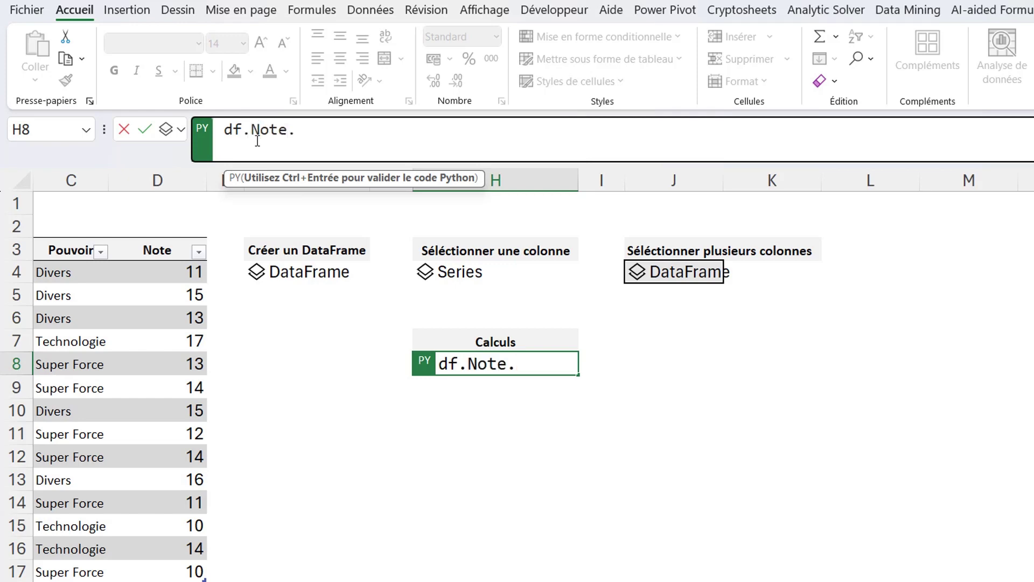
pyautogui.write('sum(')
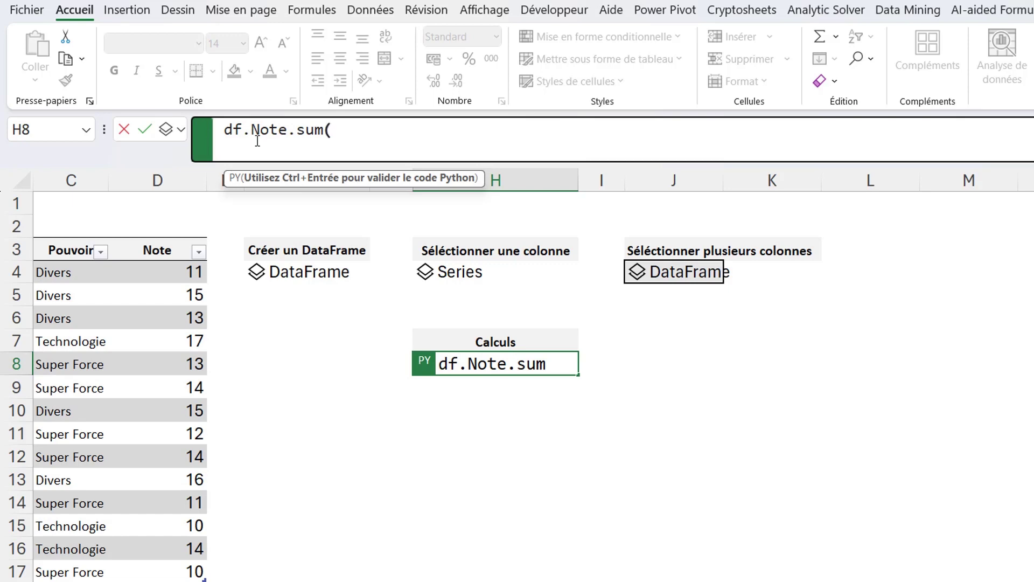
pyautogui.write(')')
pyautogui.hotkey('ctrl', 'Return')
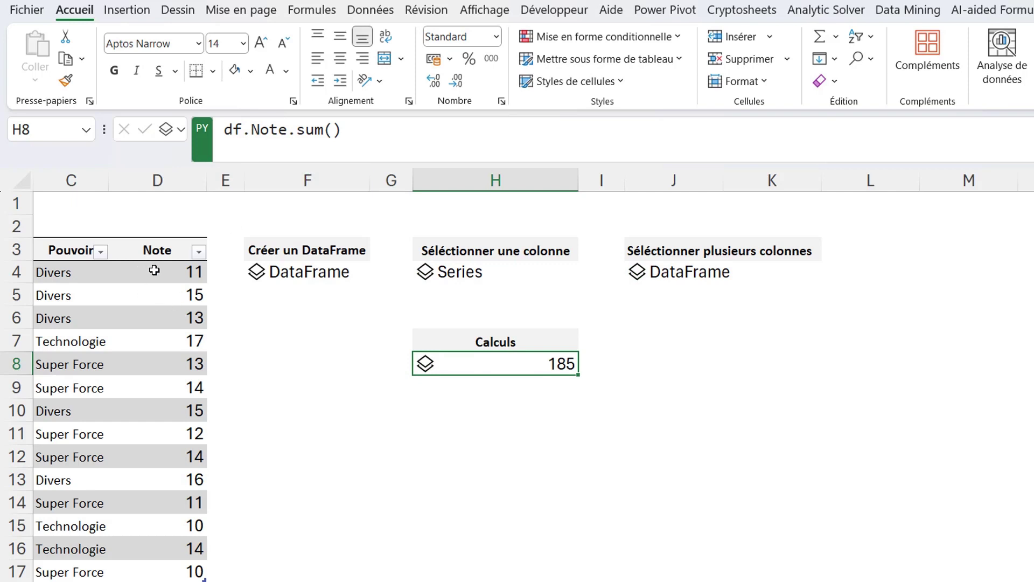
pyautogui.moveTo(151, 271); pyautogui.dragTo(142, 565)
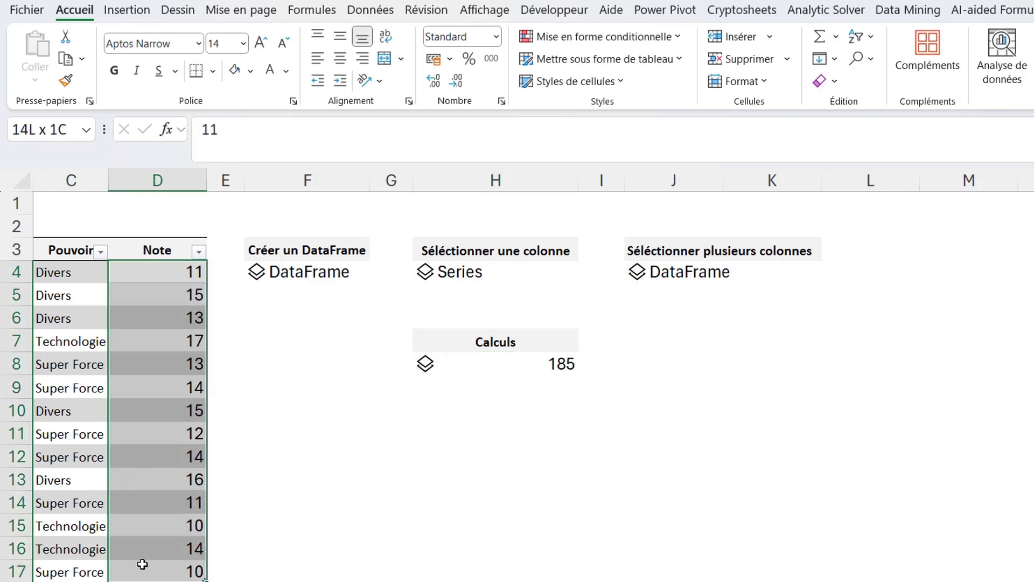
pyautogui.click(482, 372)
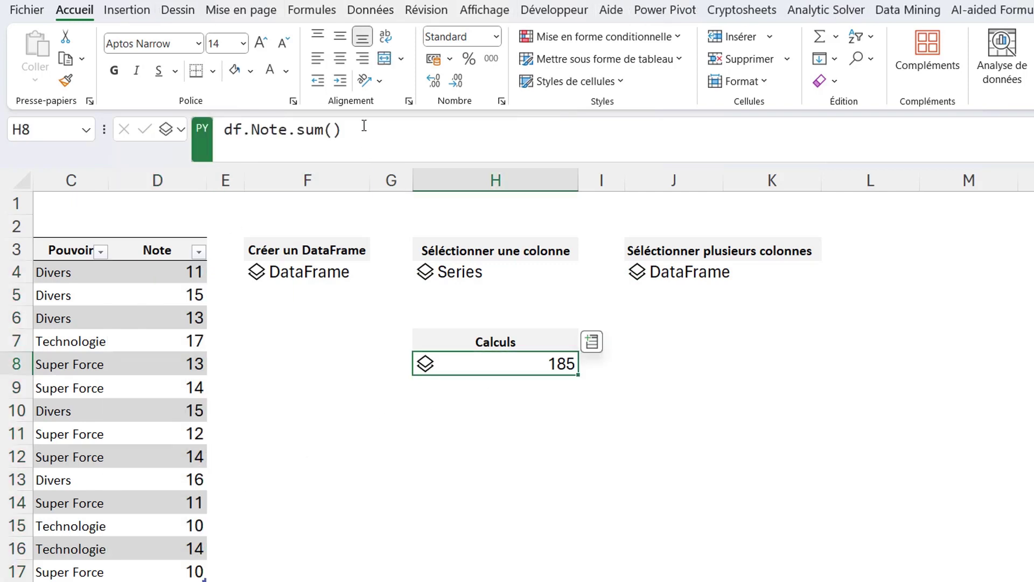
# - Change H8's code to df.Note.mean(), returning 13,21428571
pyautogui.click(364, 125)
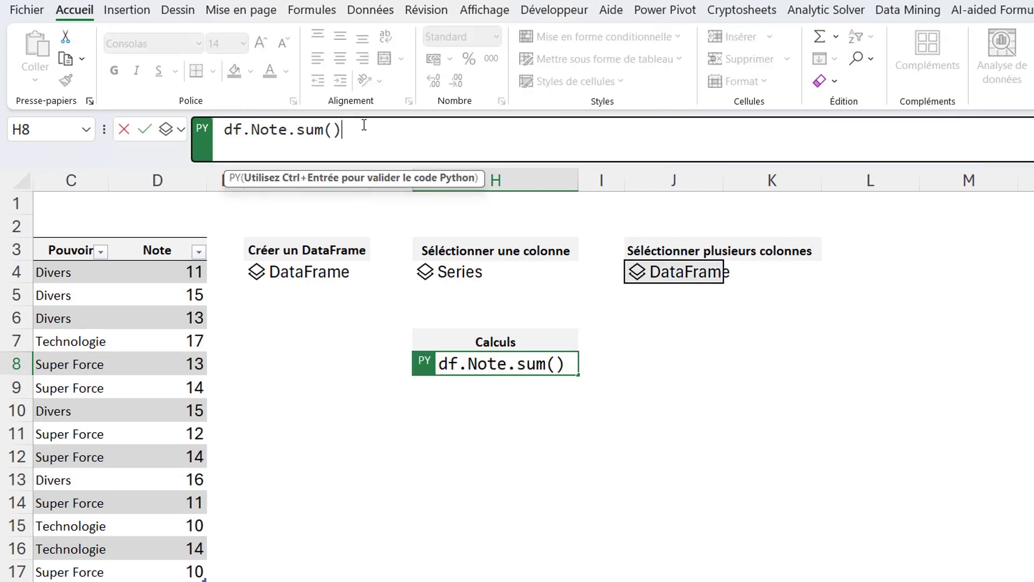
pyautogui.press('BackSpace')
pyautogui.press('BackSpace')
pyautogui.press('BackSpace')
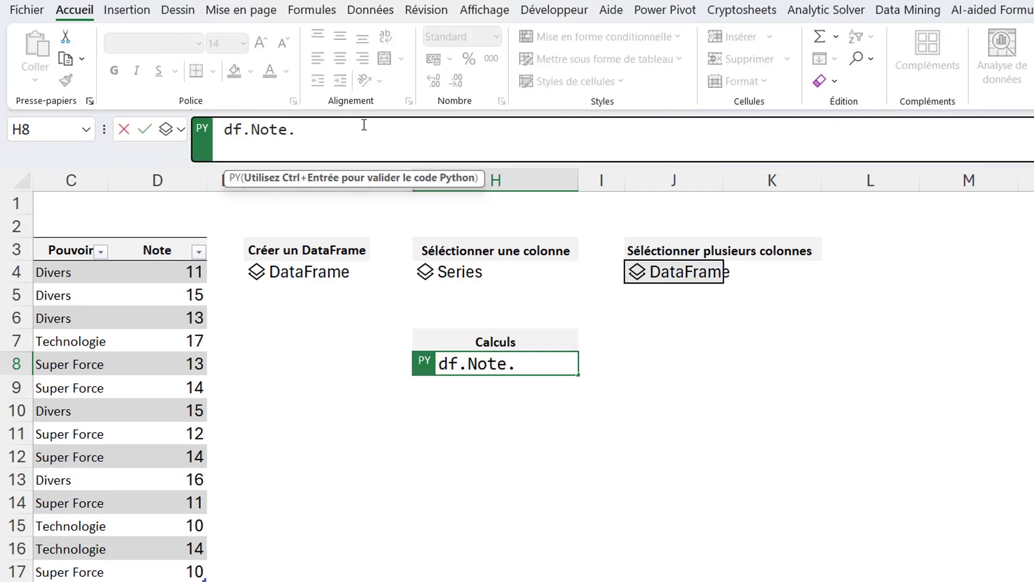
pyautogui.write('mean')
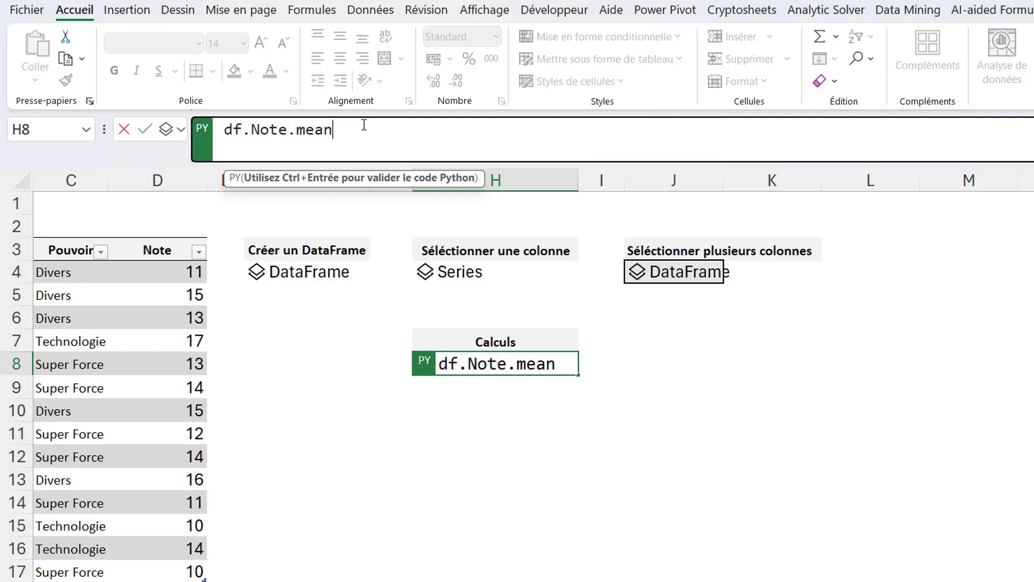
pyautogui.write('()')
pyautogui.hotkey('ctrl', 'Return')
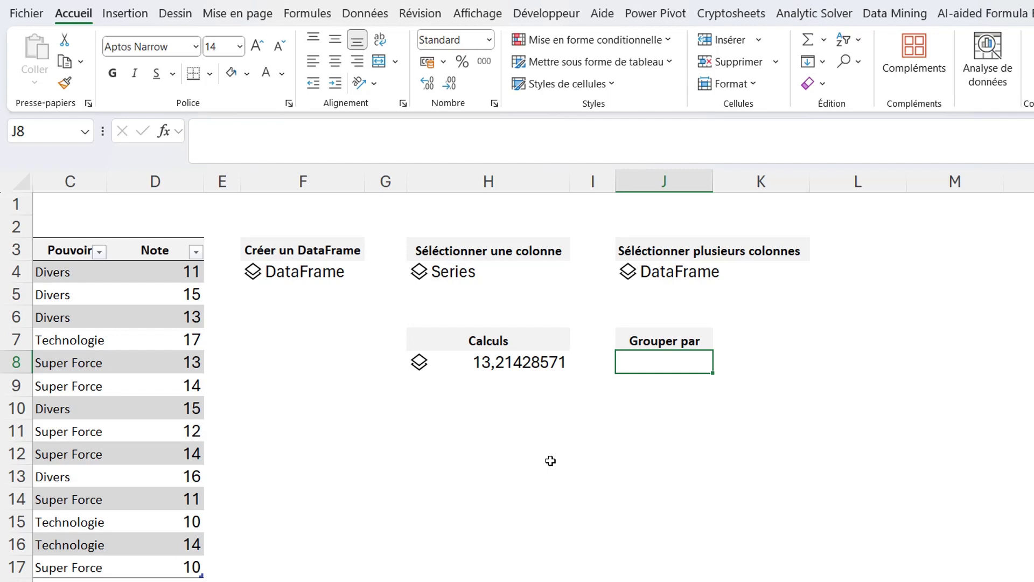
# - Enter df.groupby("Pouvoir").Note.mean() in the Grouper par cell and preview the per-Pouvoir averages
pyautogui.hscroll(-2, 550, 460)
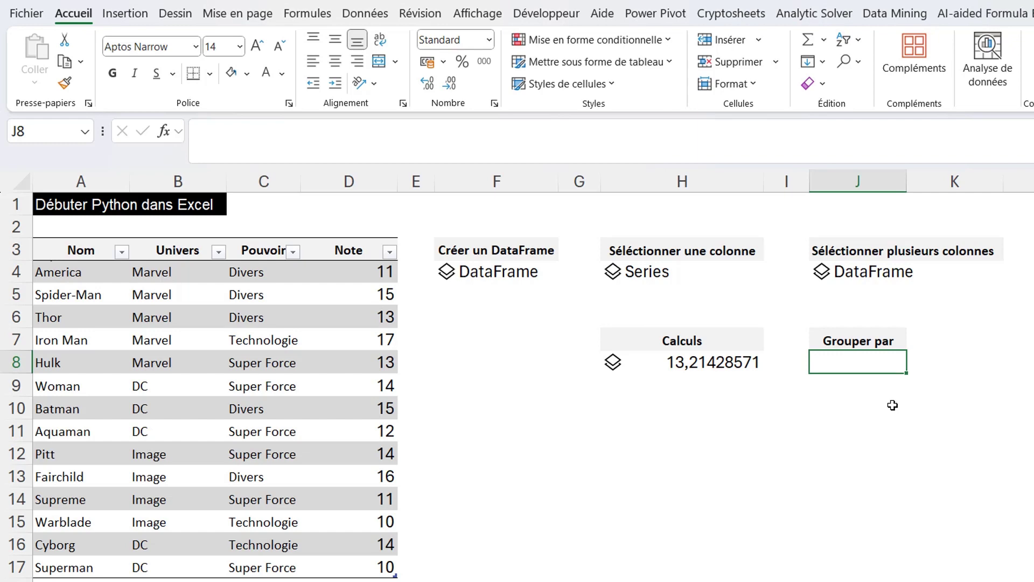
pyautogui.write('=py')
pyautogui.press('Tab')
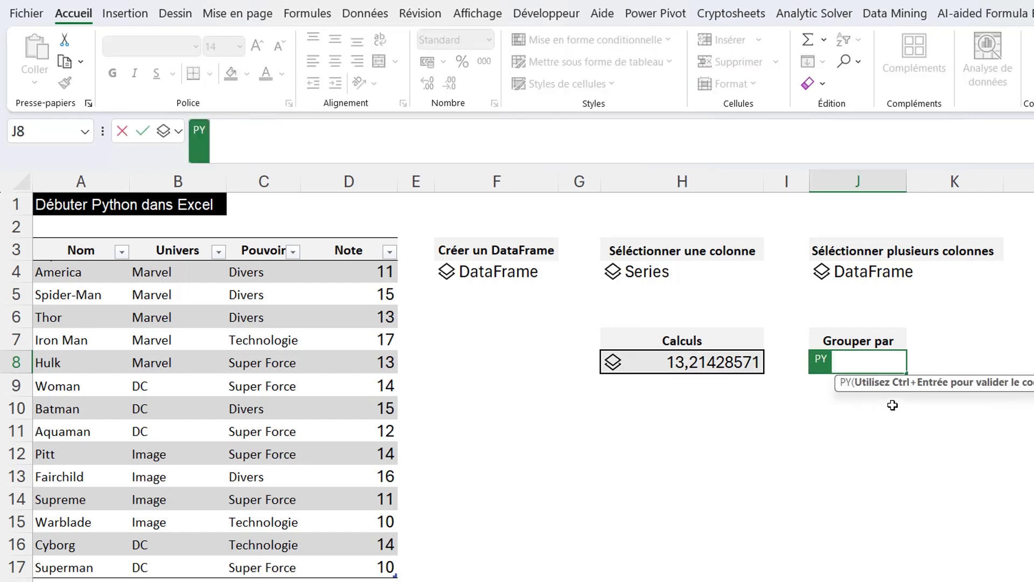
pyautogui.click(338, 134)
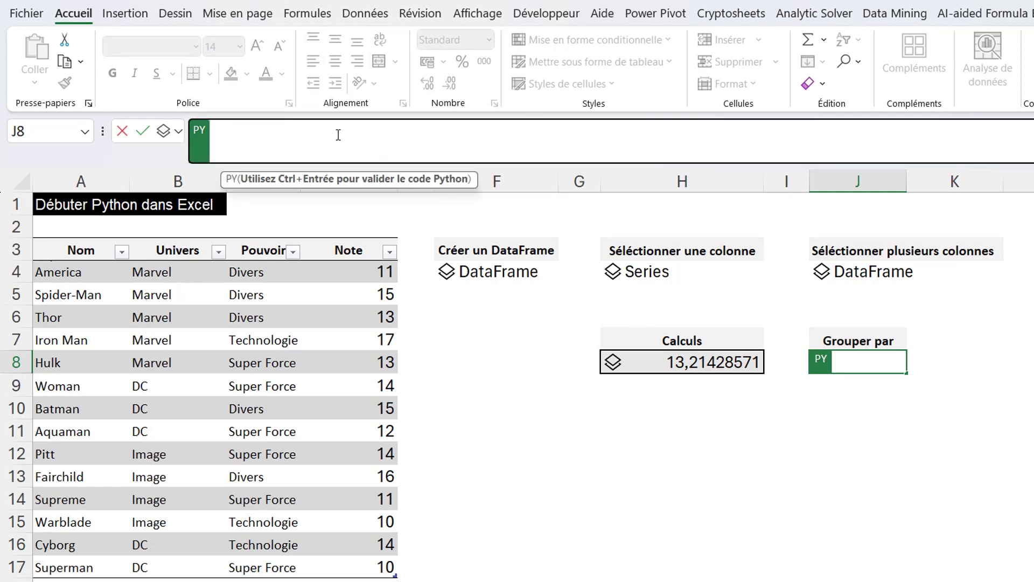
pyautogui.write('df.')
pyautogui.write('g')
pyautogui.write('roupb')
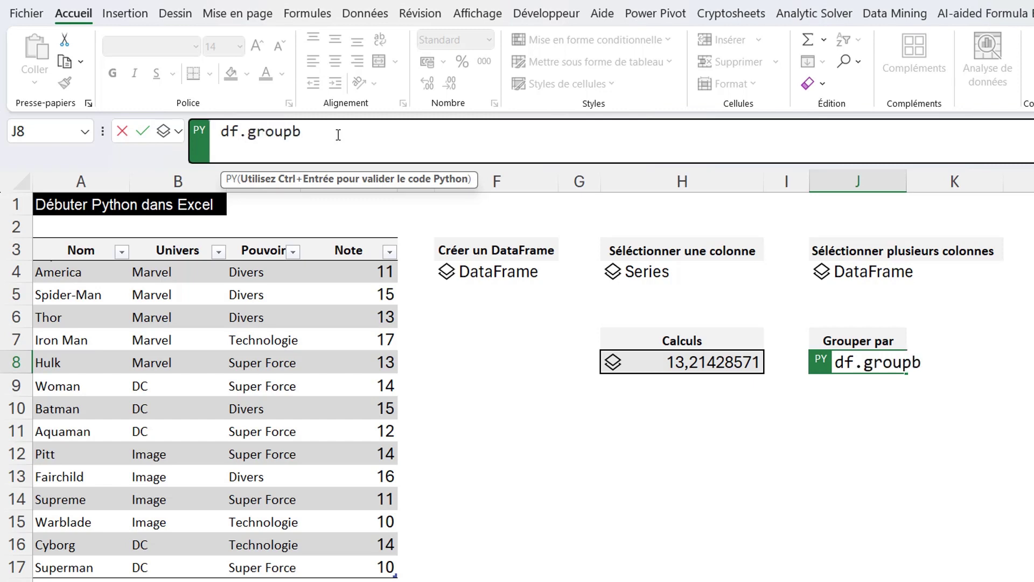
pyautogui.write('y("')
pyautogui.write('Pouvoir')
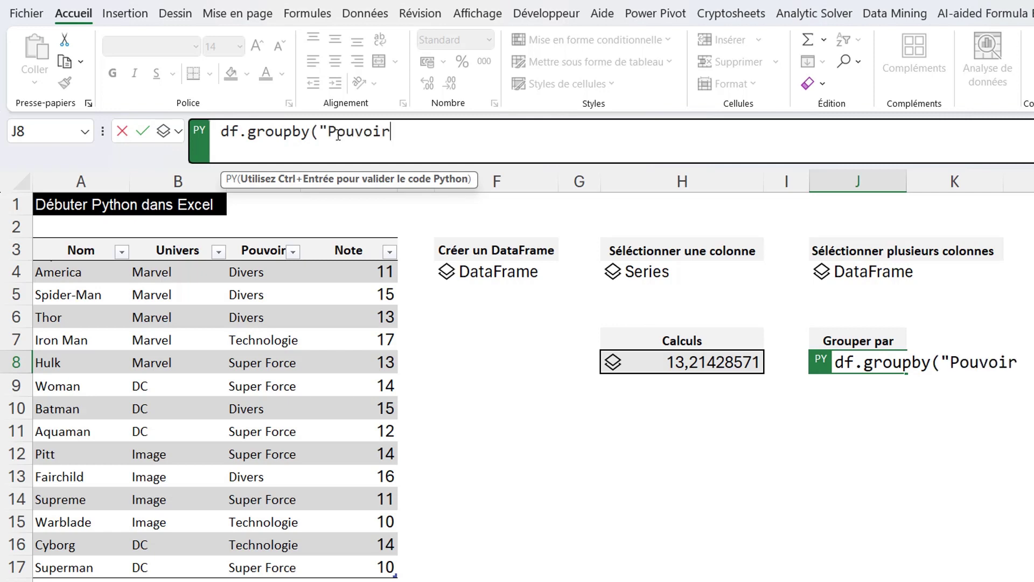
pyautogui.write('").')
pyautogui.write('Note')
pyautogui.write('.mean')
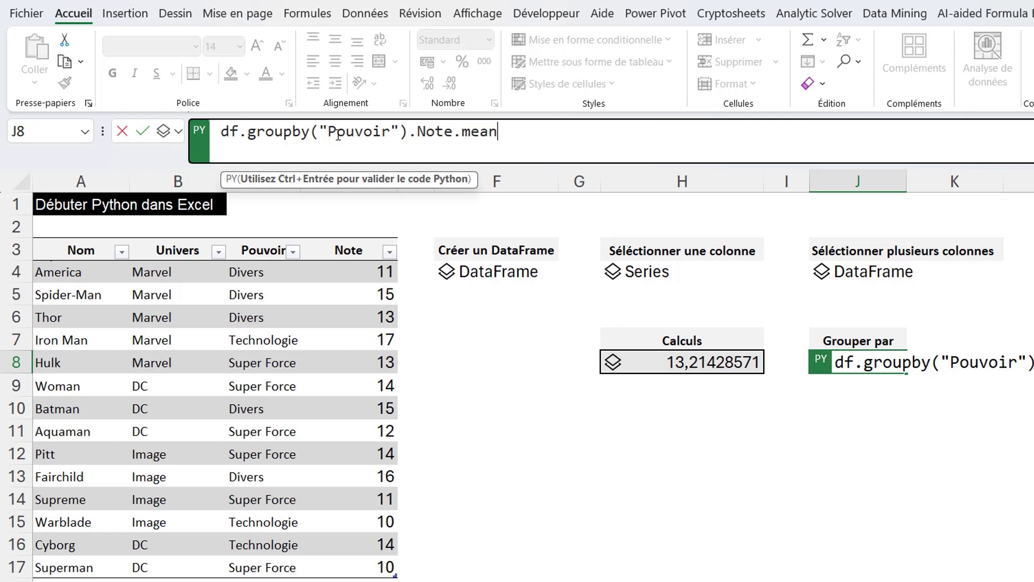
pyautogui.write('(')
pyautogui.write(')')
pyautogui.hotkey('ctrl', 'Return')
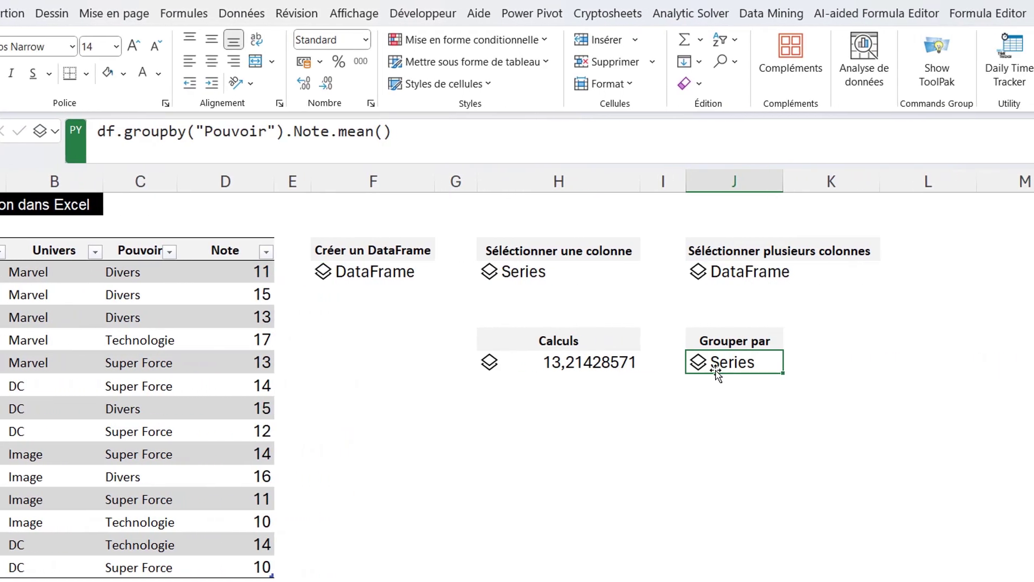
pyautogui.click(693, 364)
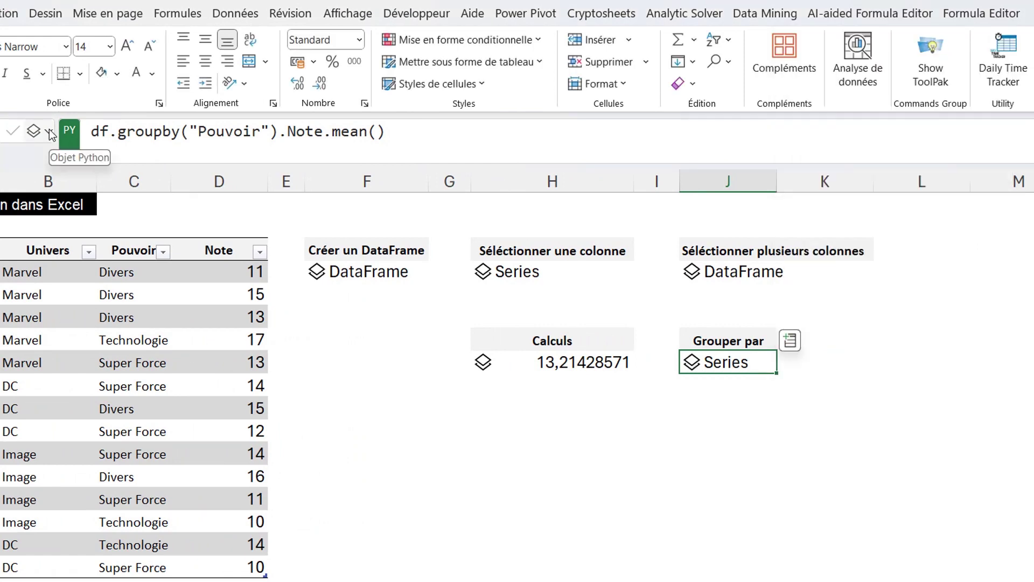
# - Spill the averages as Excel values, change the first Note from 11 to 20, then restore Python object output
pyautogui.click(50, 132)
pyautogui.click(46, 210)
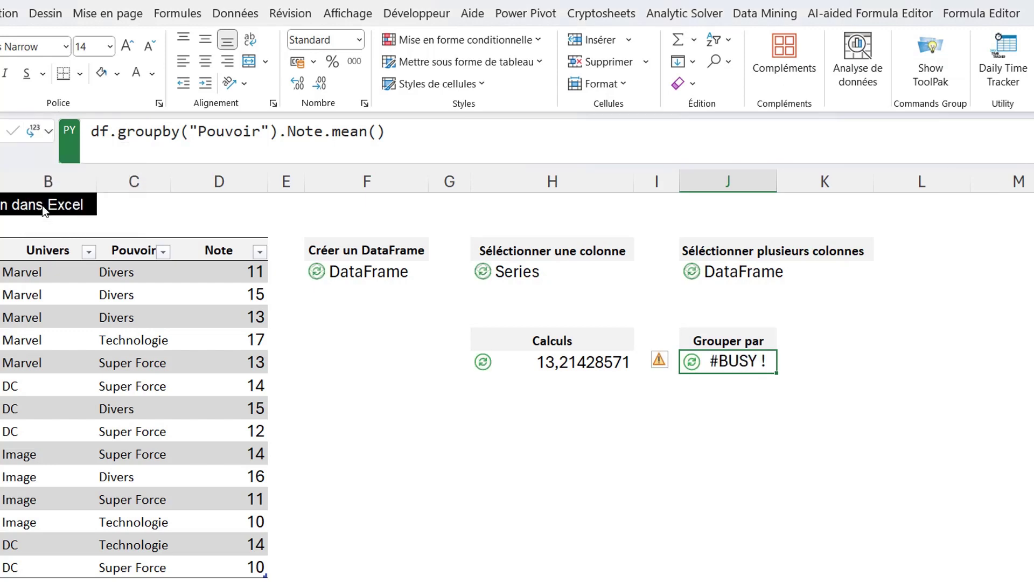
pyautogui.click(696, 557)
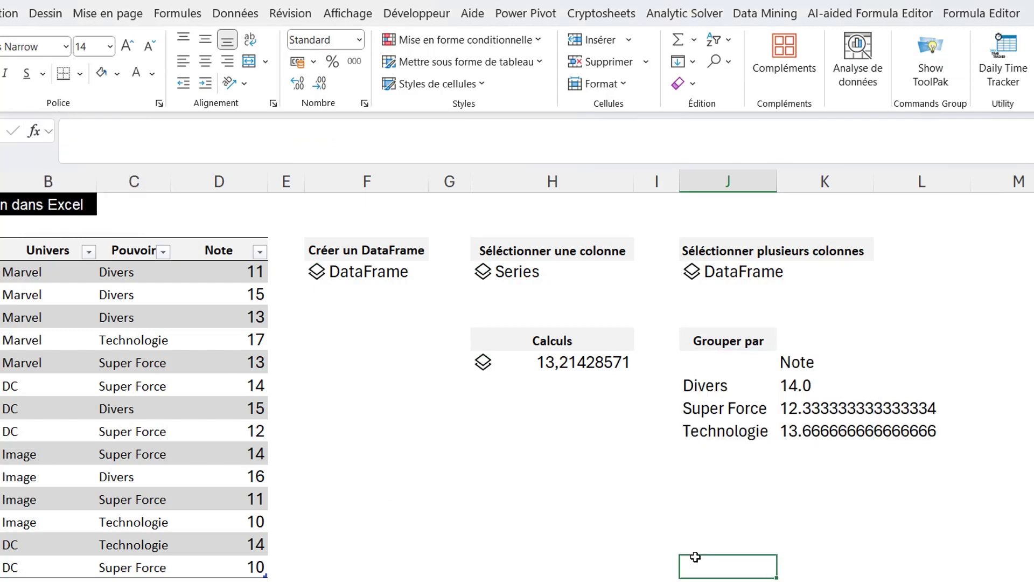
pyautogui.click(233, 275)
pyautogui.write('2')
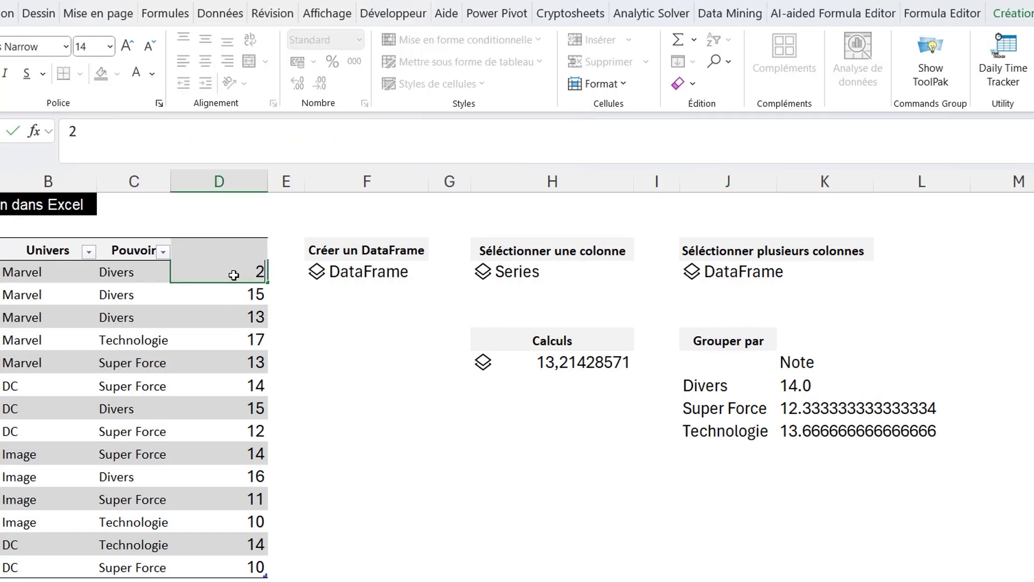
pyautogui.write('0')
pyautogui.press('Return')
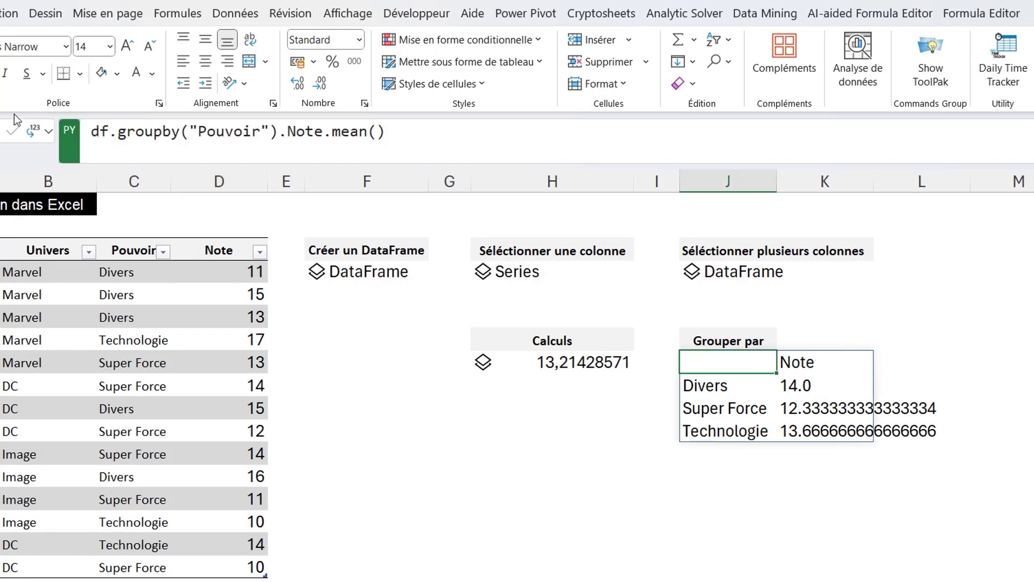
pyautogui.click(49, 132)
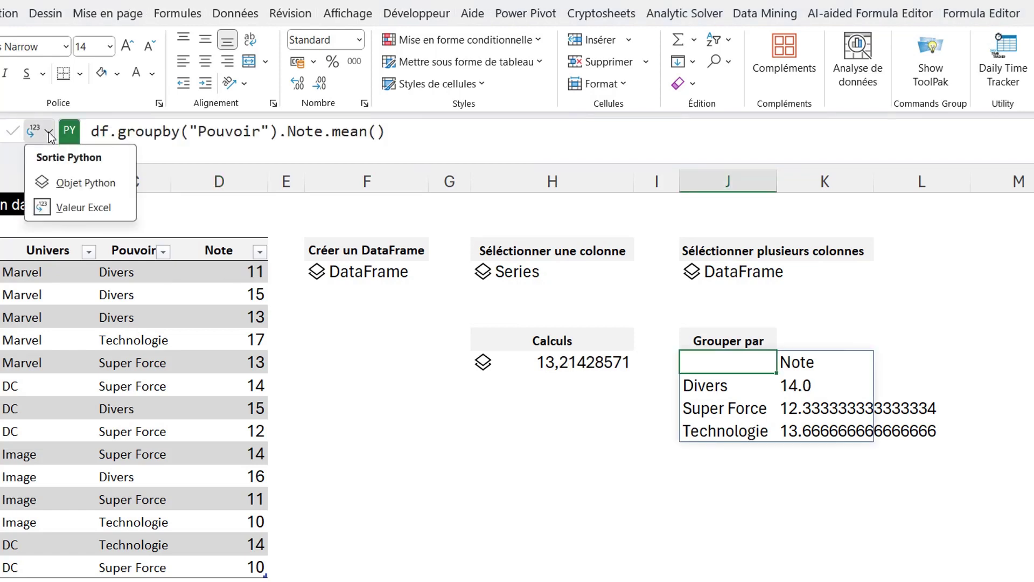
pyautogui.click(53, 183)
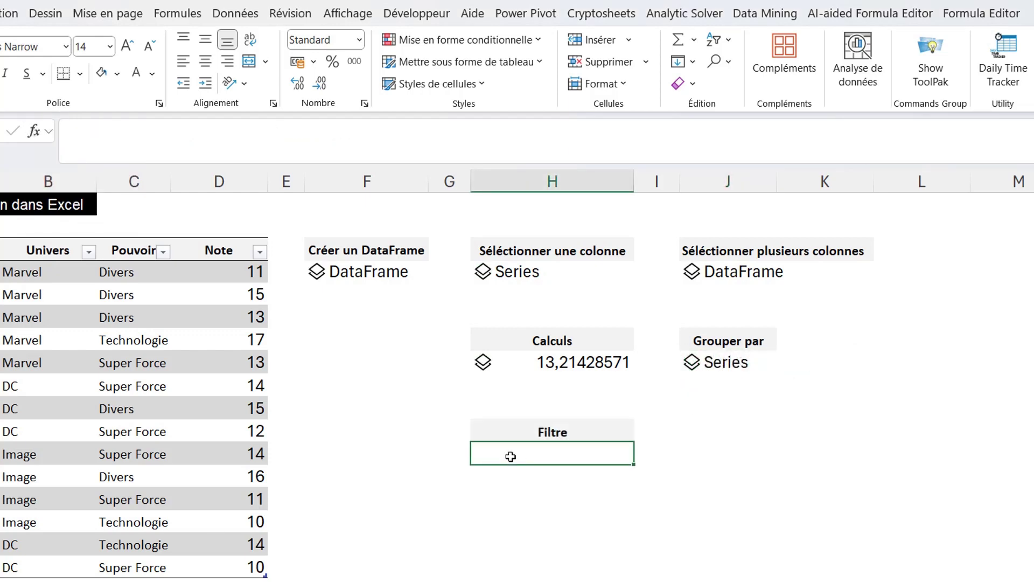
# - Enter df.query('Note > 13 and Univers == "Marvel"') as Python code in the Filtre cell
pyautogui.write('=')
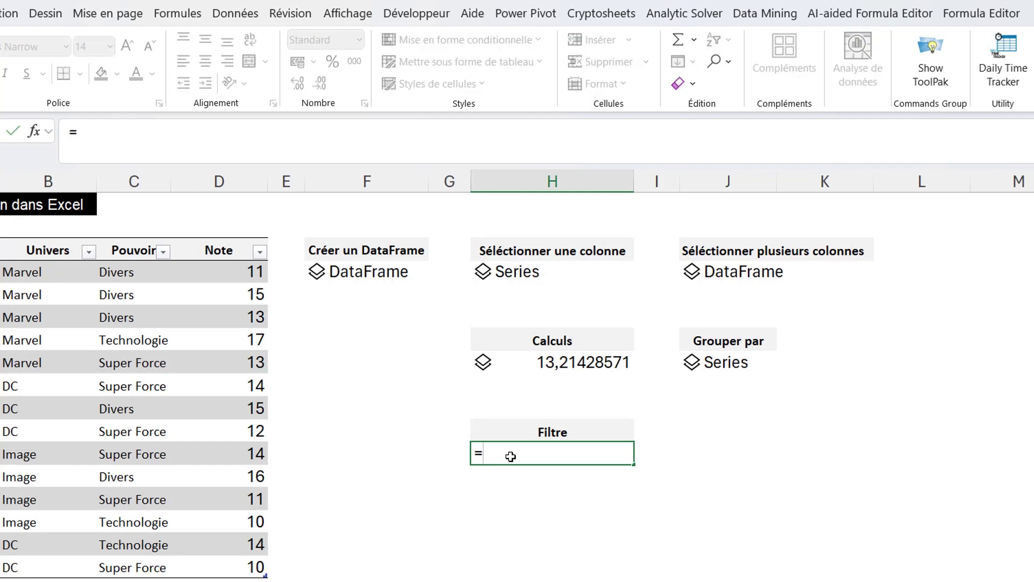
pyautogui.write('py')
pyautogui.press('Tab')
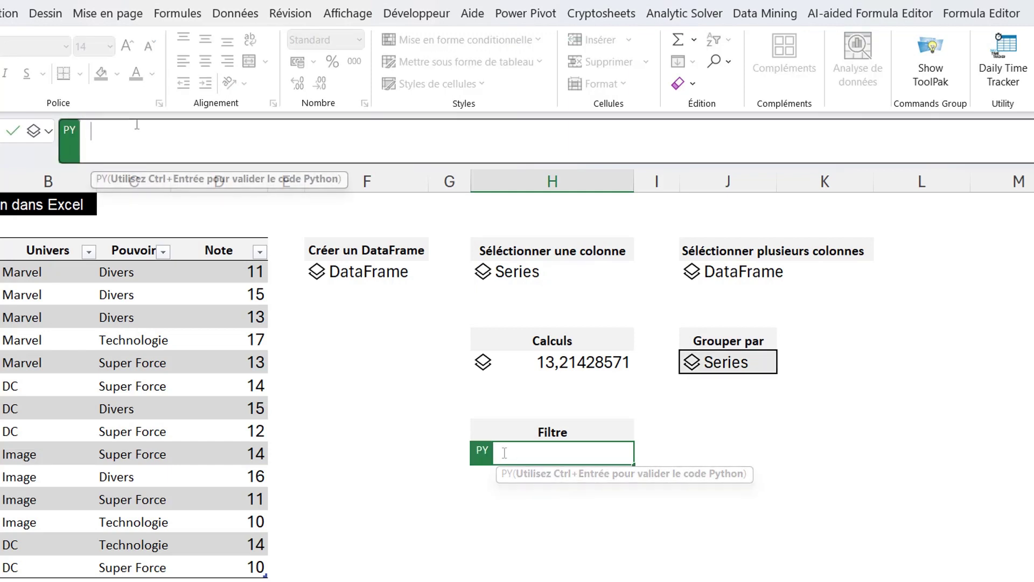
pyautogui.click(137, 125)
pyautogui.write('df')
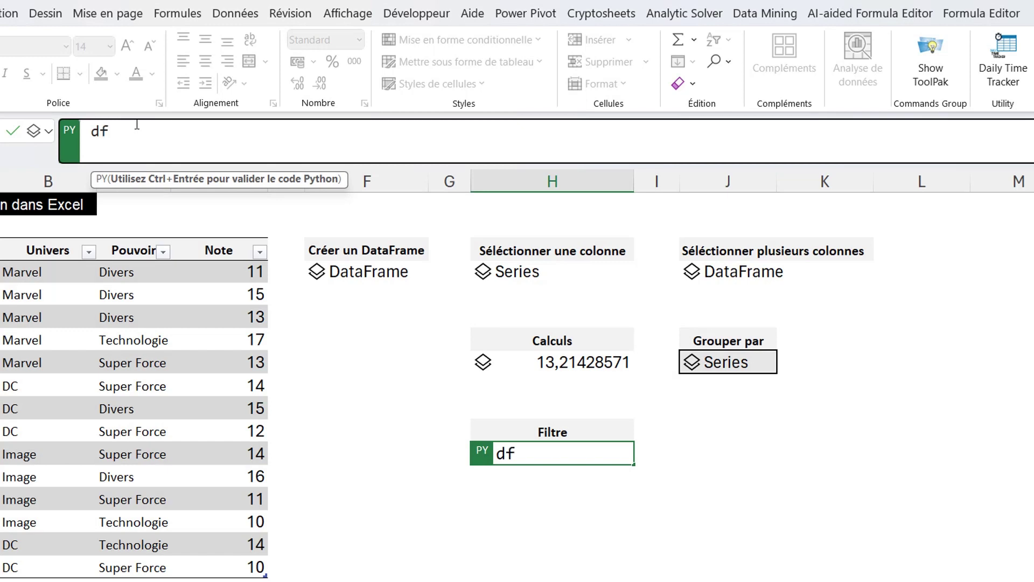
pyautogui.write('.')
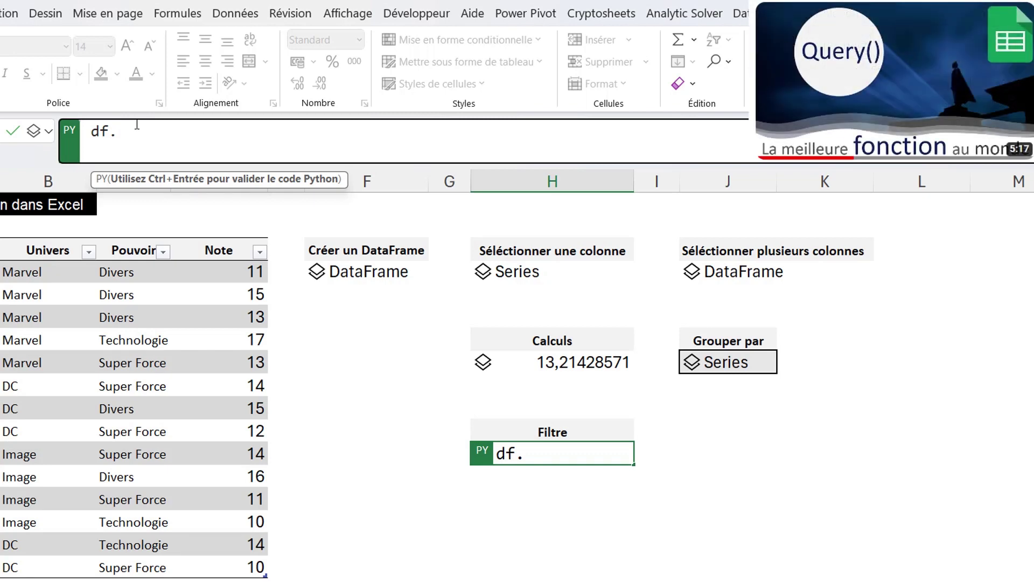
pyautogui.write('query')
pyautogui.write("('No")
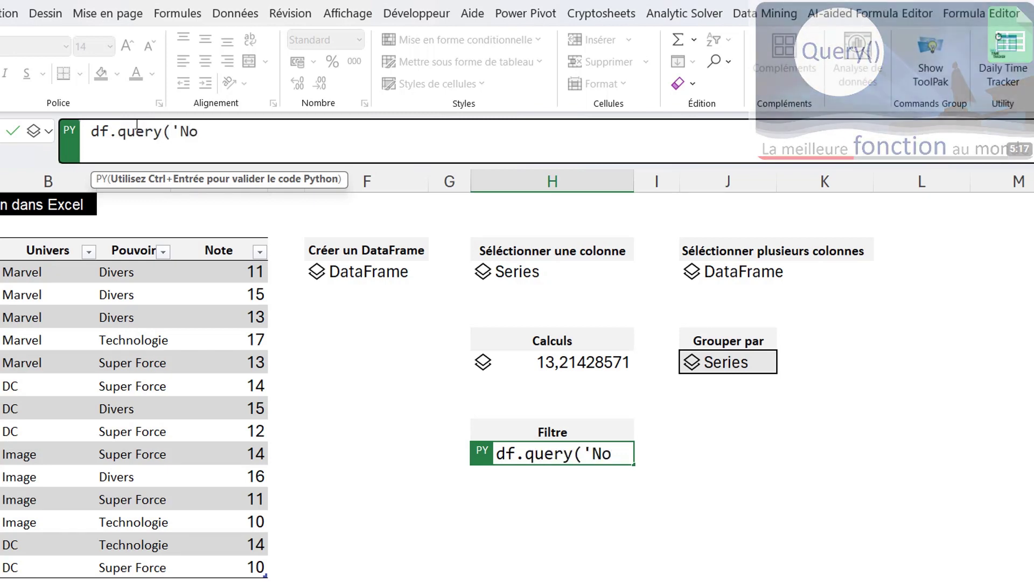
pyautogui.write('te > ')
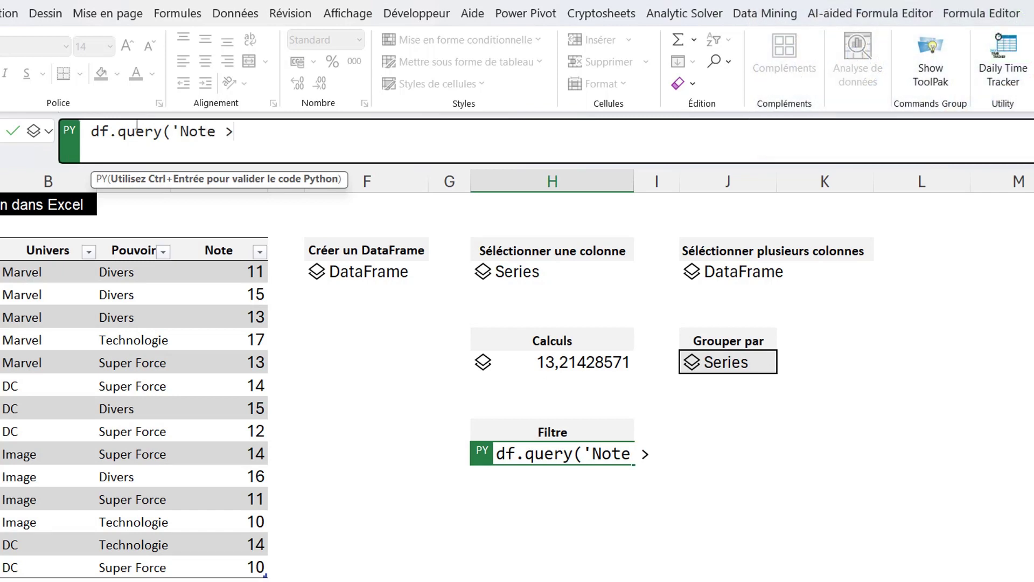
pyautogui.write('13')
pyautogui.write(' and U')
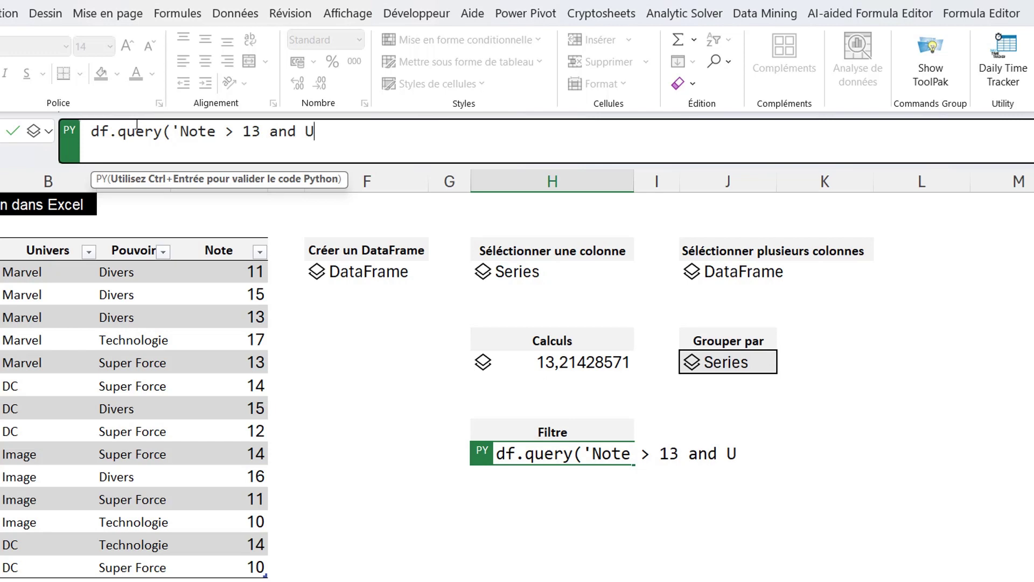
pyautogui.write('nivers')
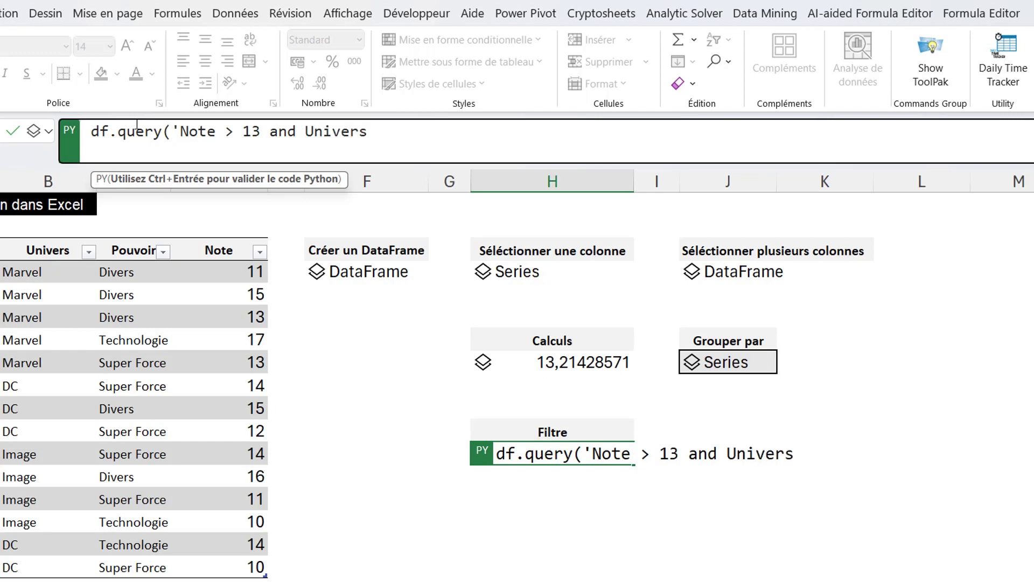
pyautogui.write(' ==')
pyautogui.write('"')
pyautogui.write('Marve')
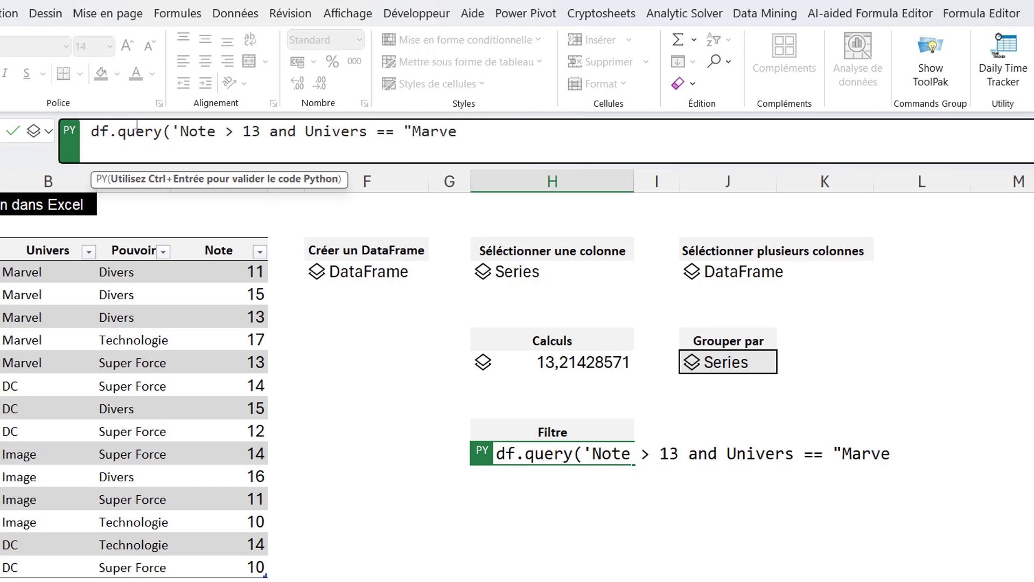
pyautogui.write('l"')
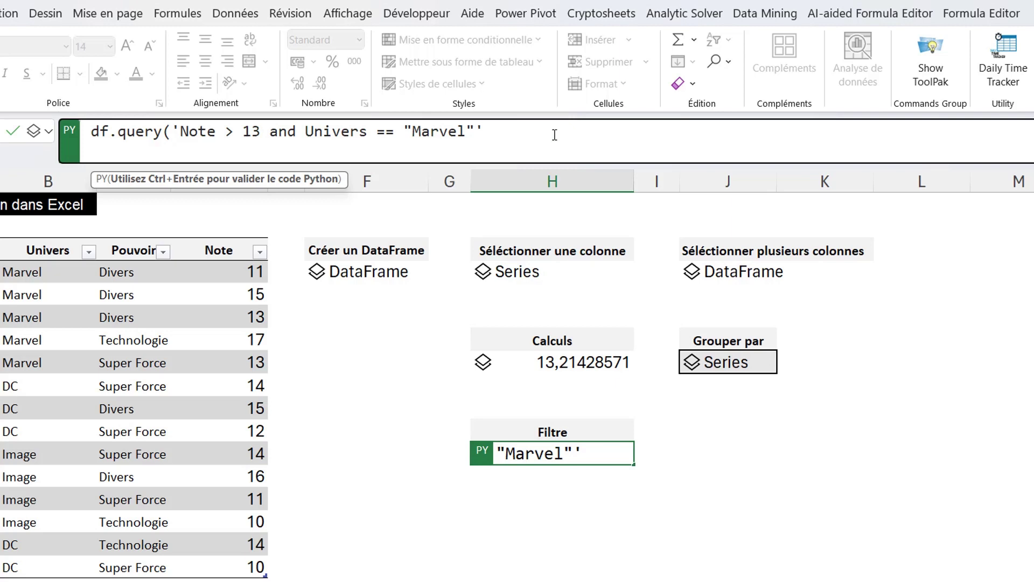
pyautogui.write(')')
pyautogui.hotkey('ctrl', 'Return')
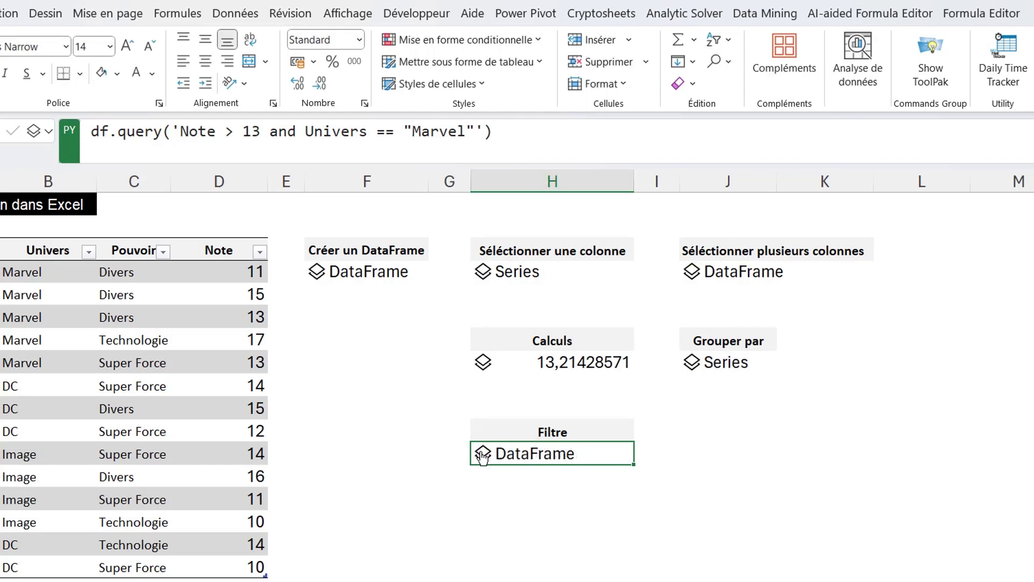
# - Preview the Filtre DataFrame, spill its two Marvel rows as values, then switch back to Python object
pyautogui.click(483, 454)
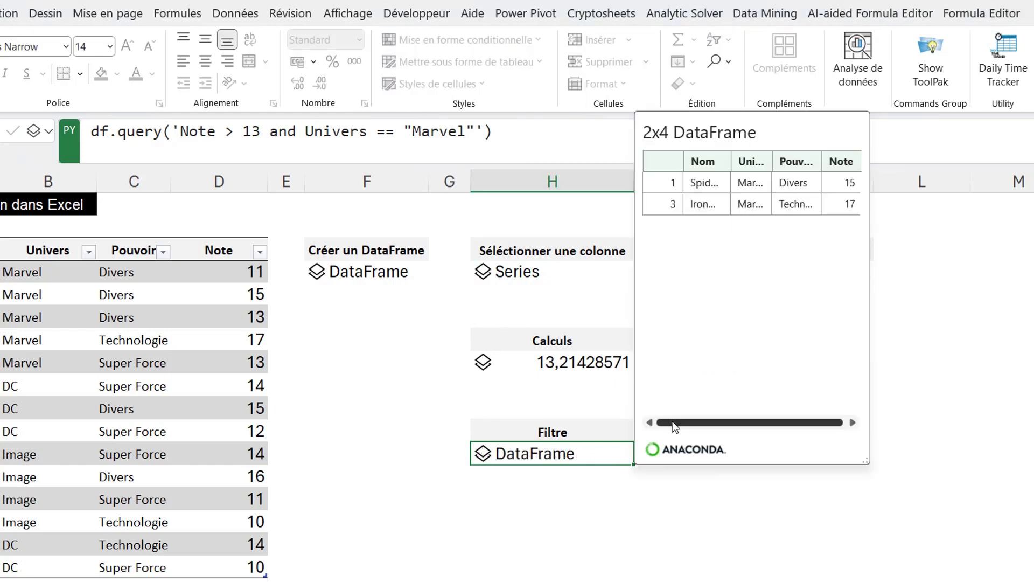
pyautogui.moveTo(672, 421); pyautogui.dragTo(678, 422)
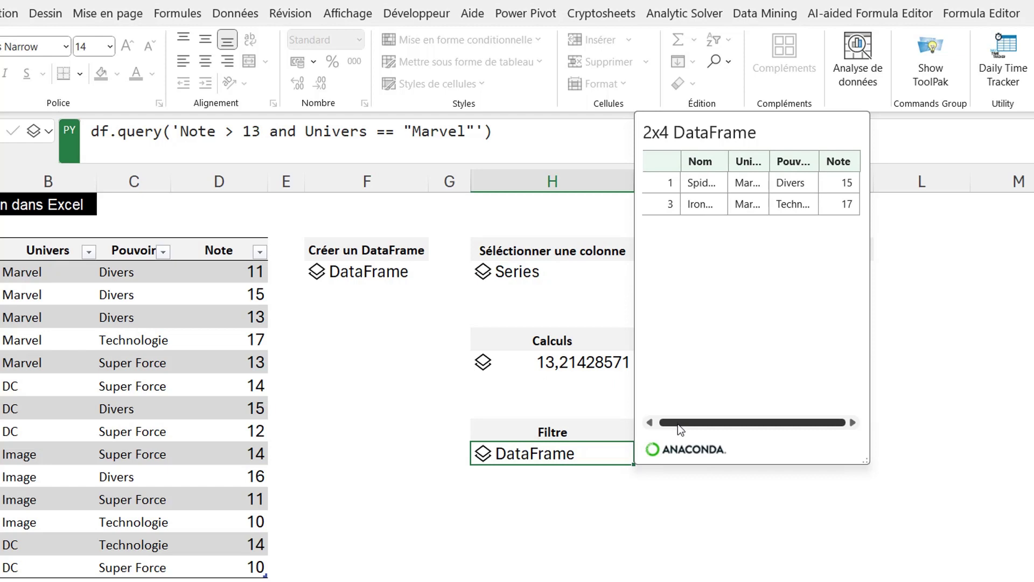
pyautogui.press('Escape')
pyautogui.click(46, 132)
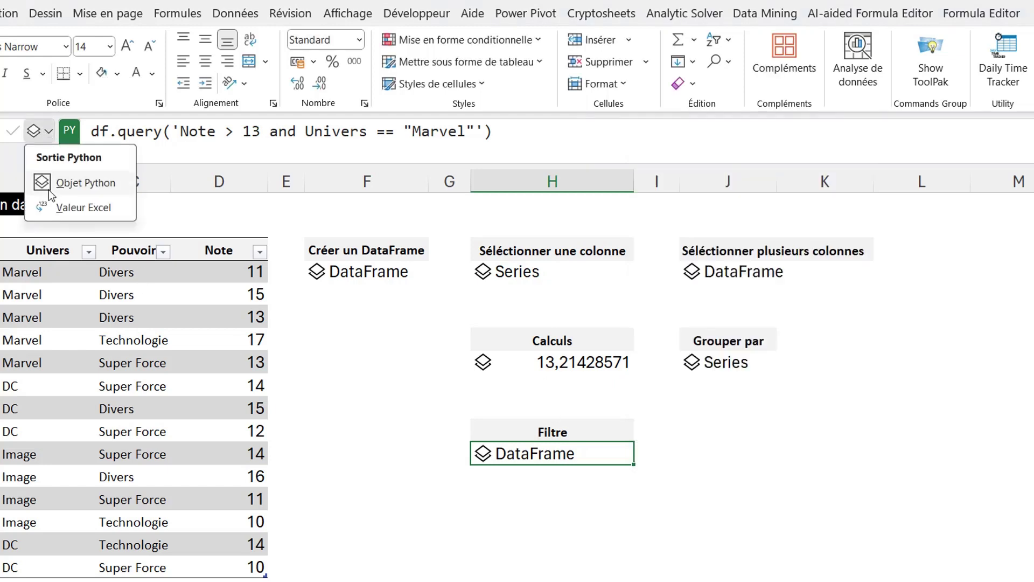
pyautogui.click(81, 207)
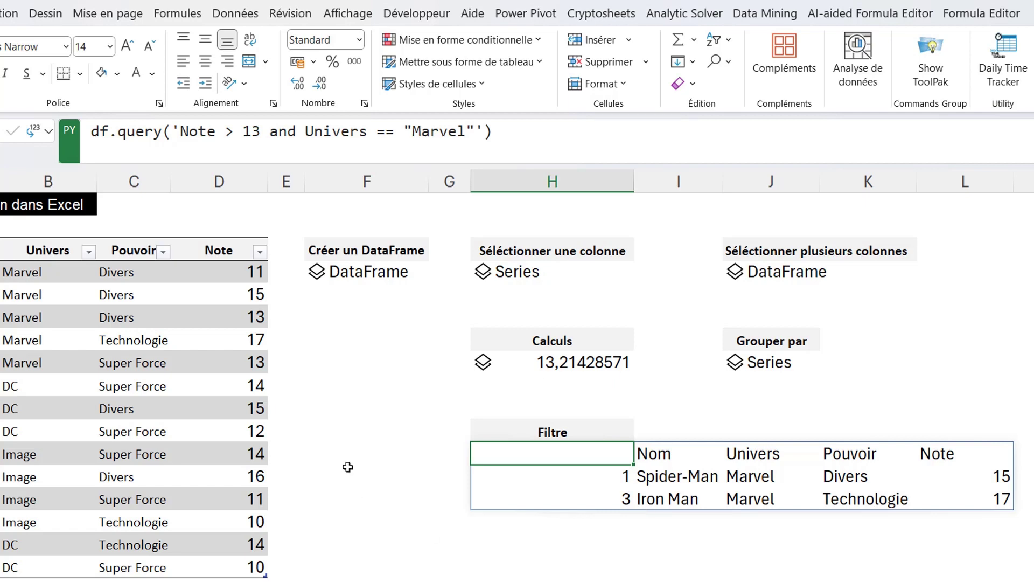
pyautogui.click(49, 136)
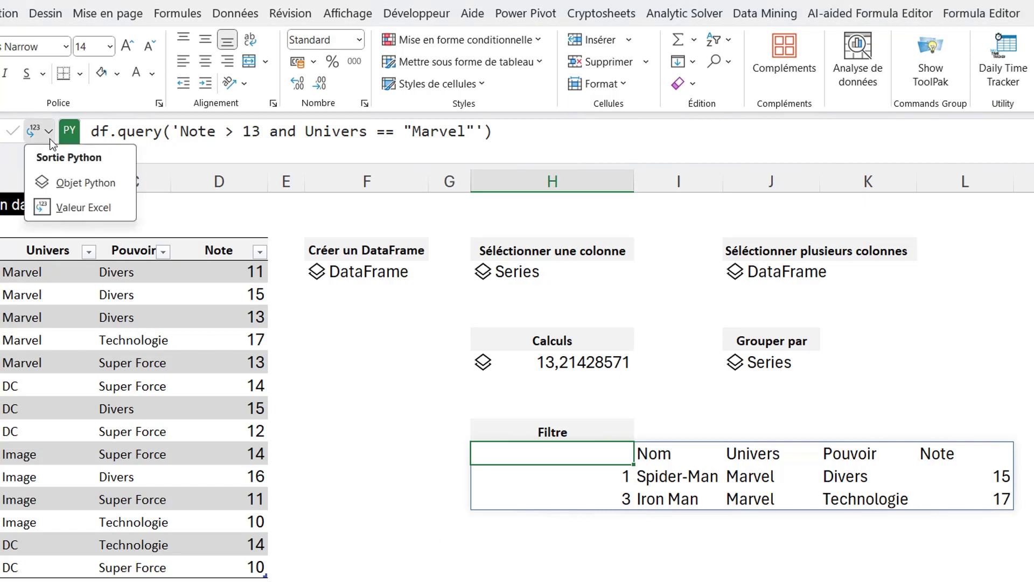
pyautogui.click(56, 181)
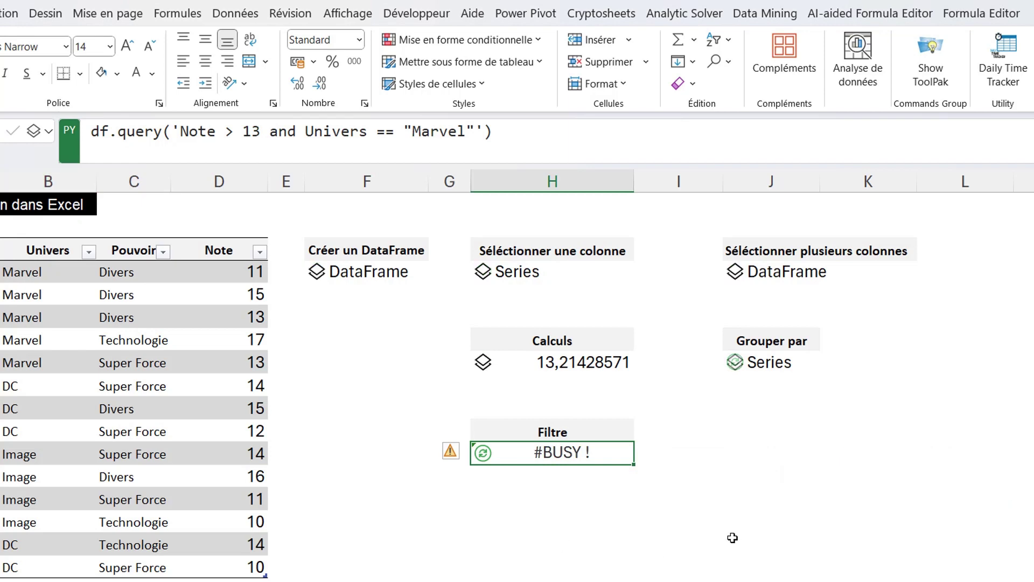
pyautogui.click(759, 453)
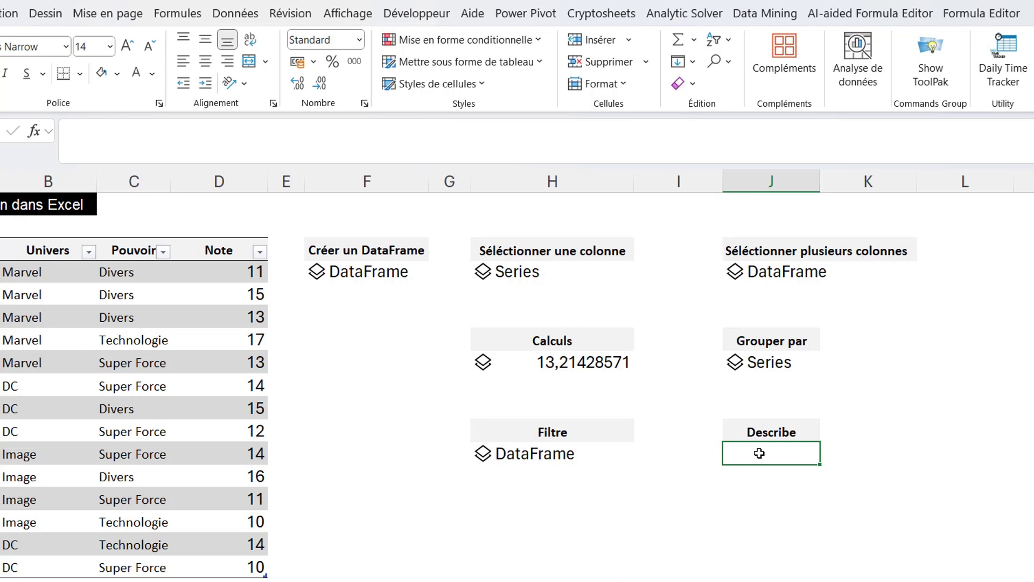
# - Enter df.Note.describe() in the Describe cell and preview its summary statistics
pyautogui.write('=p')
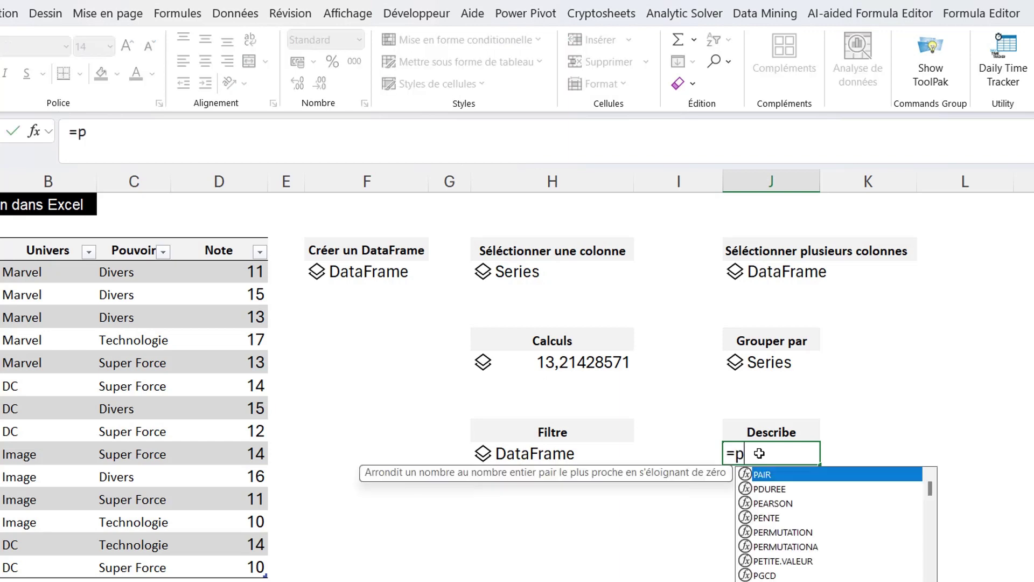
pyautogui.write('y')
pyautogui.press('Tab')
pyautogui.click(245, 147)
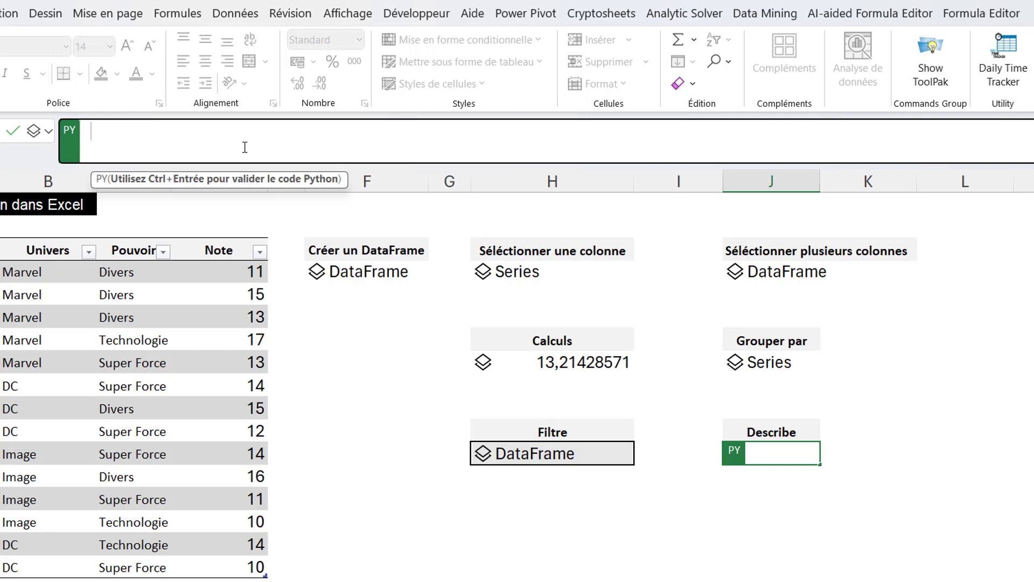
pyautogui.write('df')
pyautogui.write('.')
pyautogui.write('N')
pyautogui.write('ote')
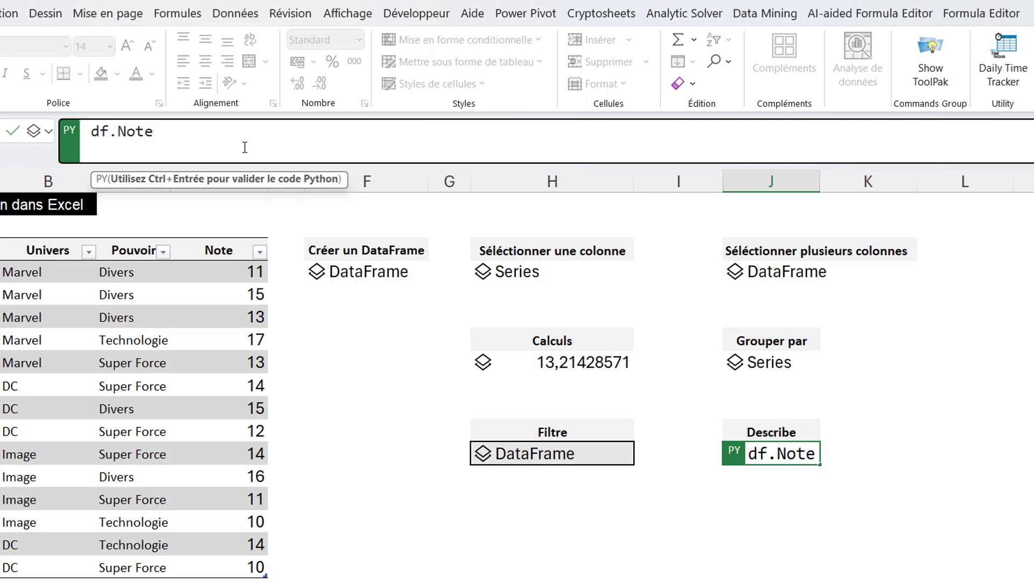
pyautogui.write('.de')
pyautogui.write('scrib')
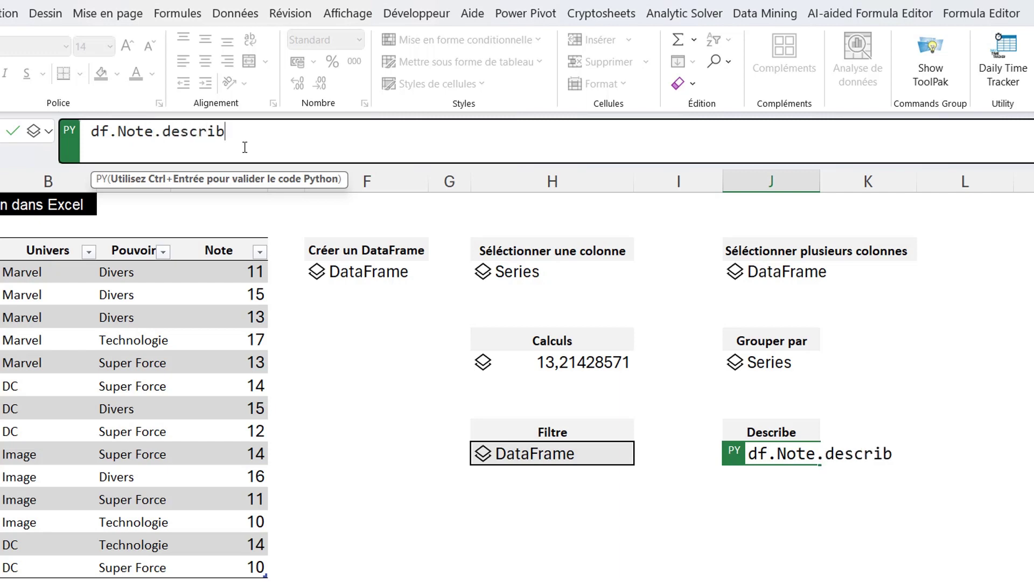
pyautogui.write('e(')
pyautogui.write(')')
pyautogui.hotkey('ctrl', 'Return')
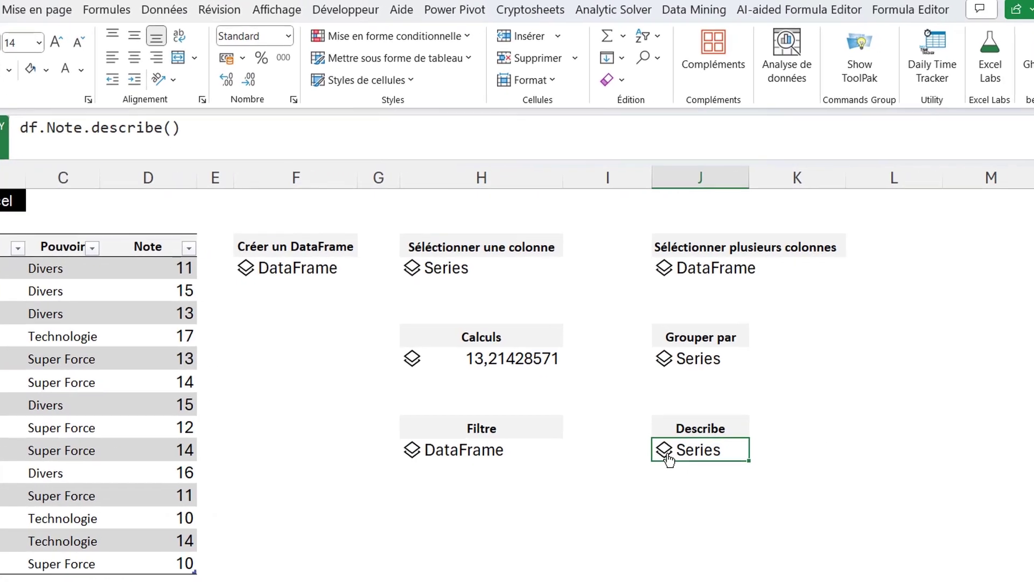
pyautogui.click(655, 449)
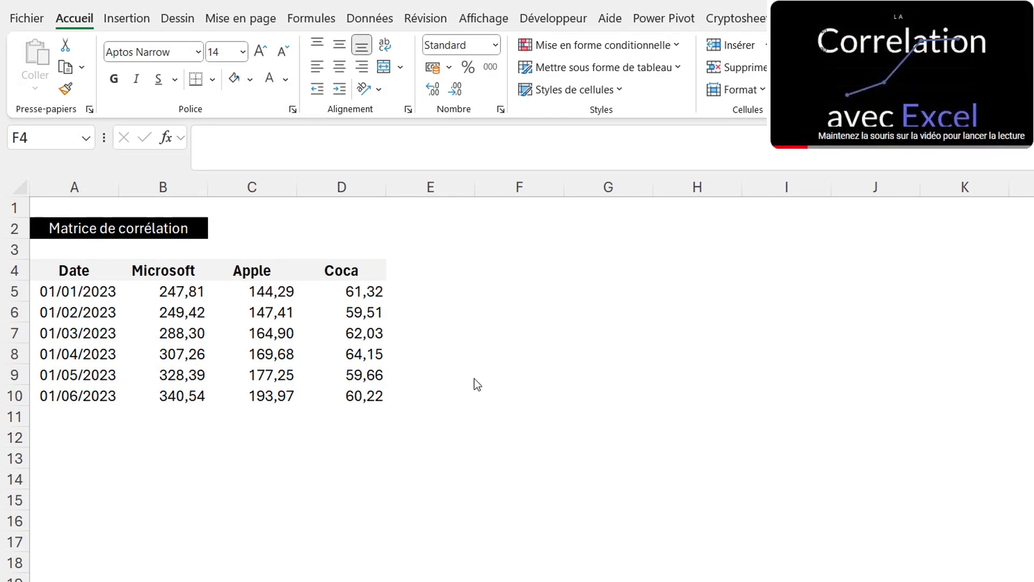
# - Make F4 a Python cell running xl("B4:D10", headers=True).corr() over the Microsoft, Apple and Coca prices
pyautogui.click(481, 266)
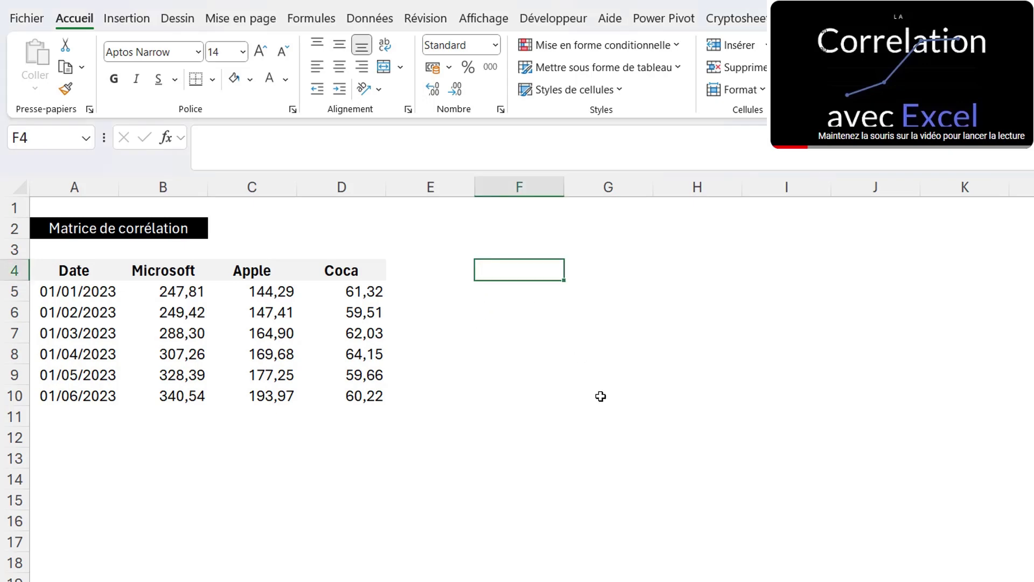
pyautogui.write('=p')
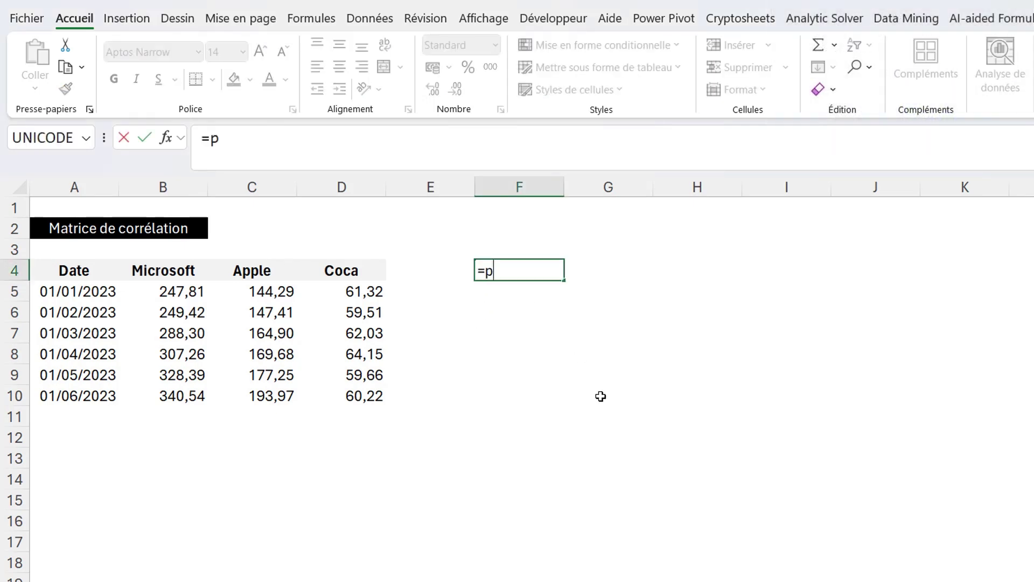
pyautogui.write('y')
pyautogui.press('Tab')
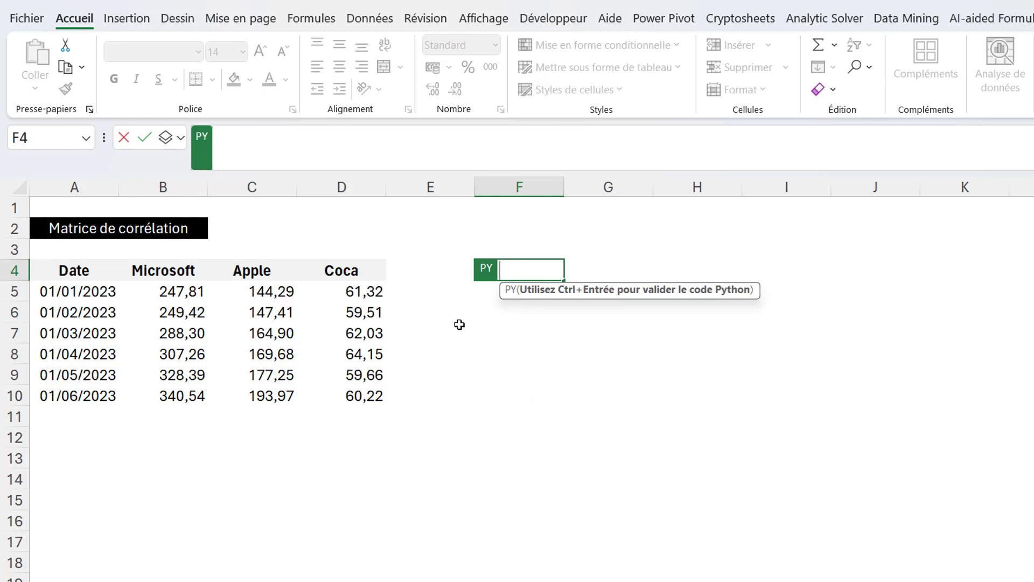
pyautogui.click(169, 269)
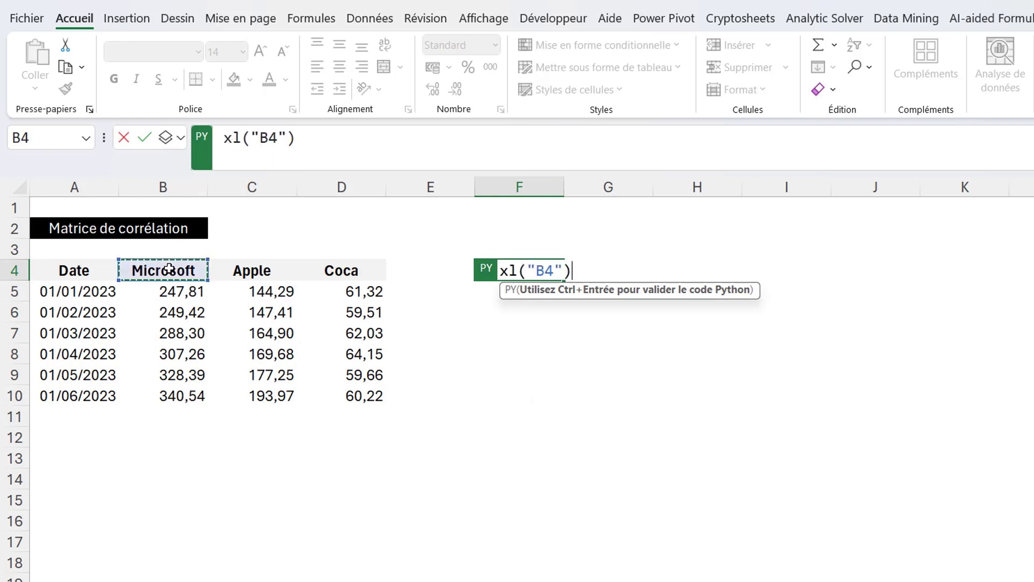
pyautogui.moveTo(170, 270)
pyautogui.mouseDown()
pyautogui.moveTo(335, 327)
pyautogui.moveTo(345, 396)
pyautogui.mouseUp()
pyautogui.click(472, 135)
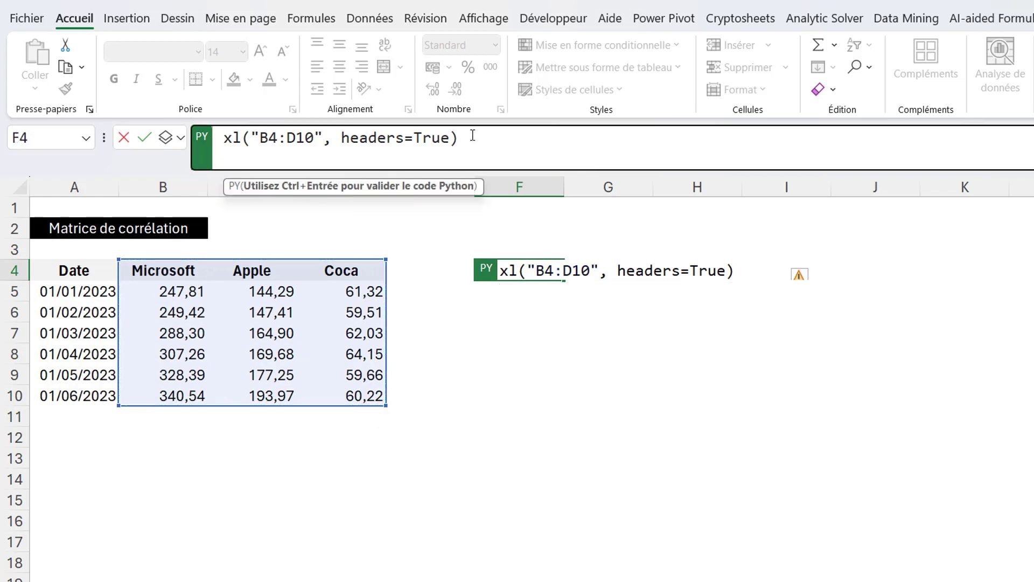
pyautogui.write('.')
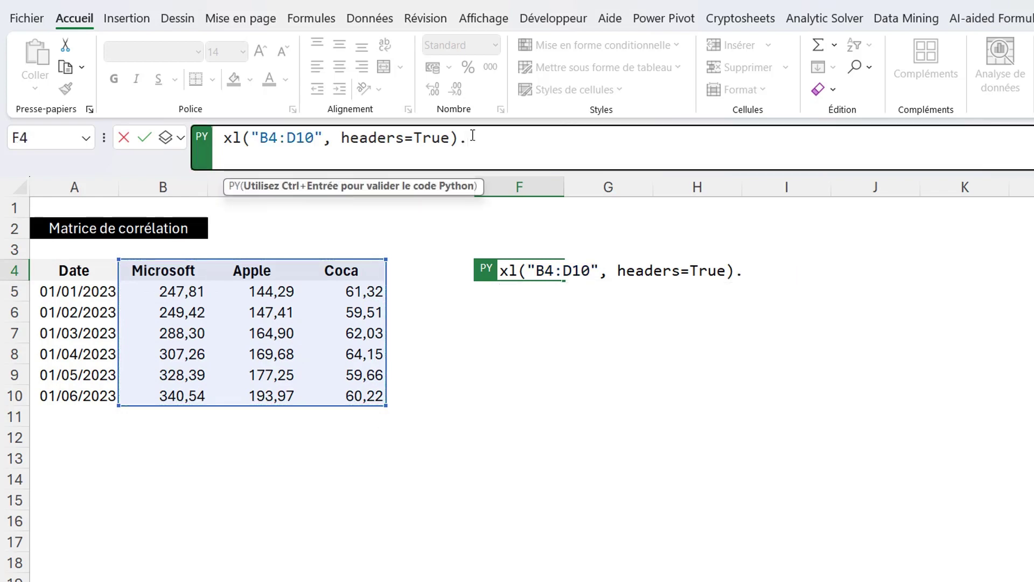
pyautogui.write('c')
pyautogui.write('orr')
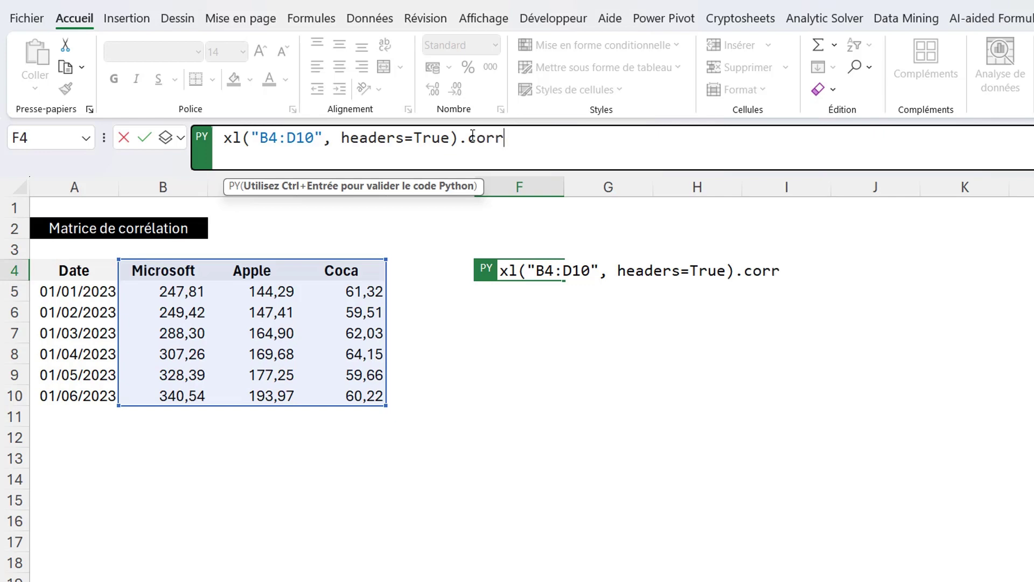
pyautogui.write('()')
pyautogui.hotkey('ctrl', 'Return')
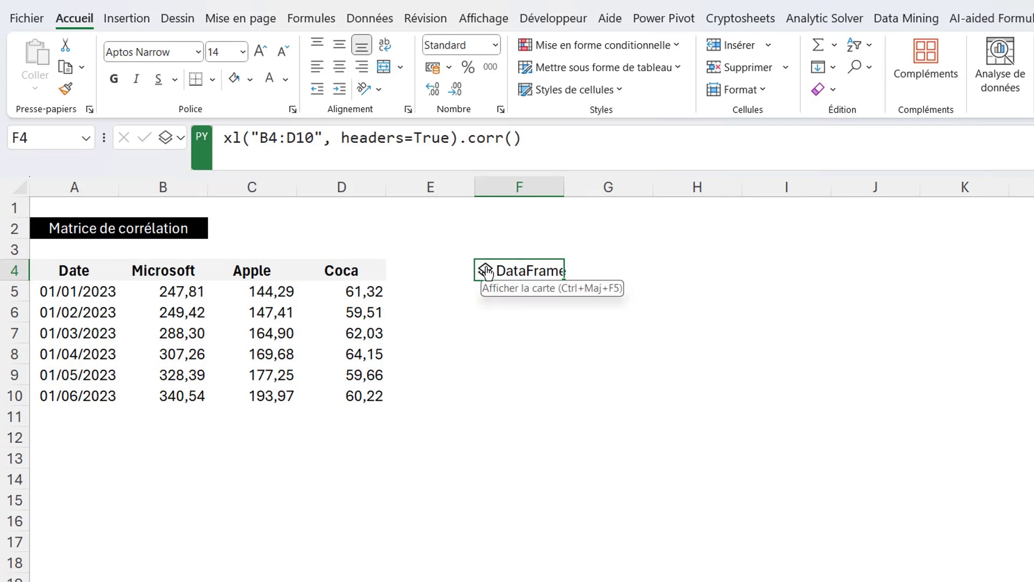
# - Preview the 3x3 correlation DataFrame, then switch F4's Python output to Excel values
pyautogui.click(486, 273)
pyautogui.moveTo(660, 575); pyautogui.dragTo(706, 575)
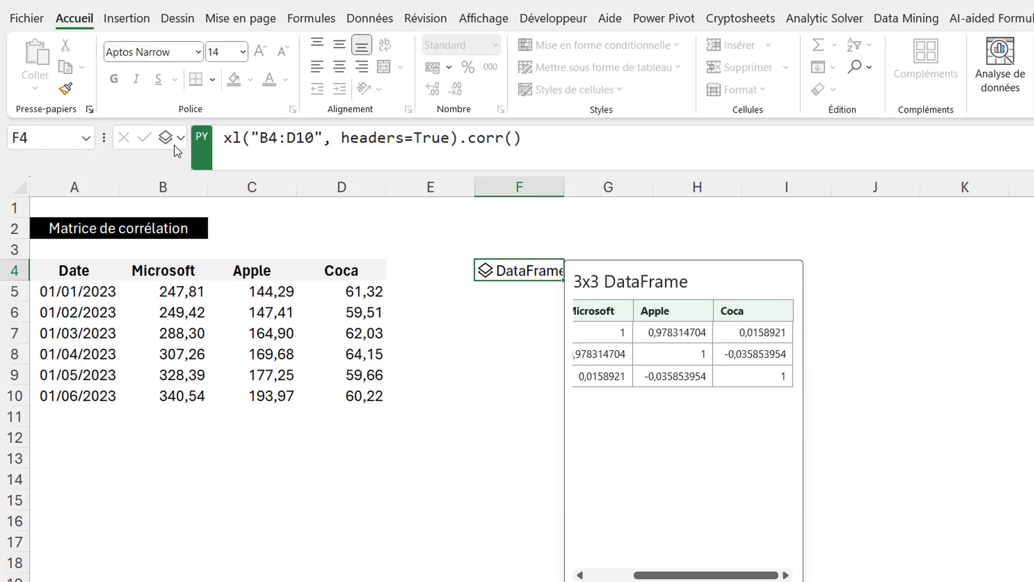
pyautogui.click(181, 139)
pyautogui.click(181, 140)
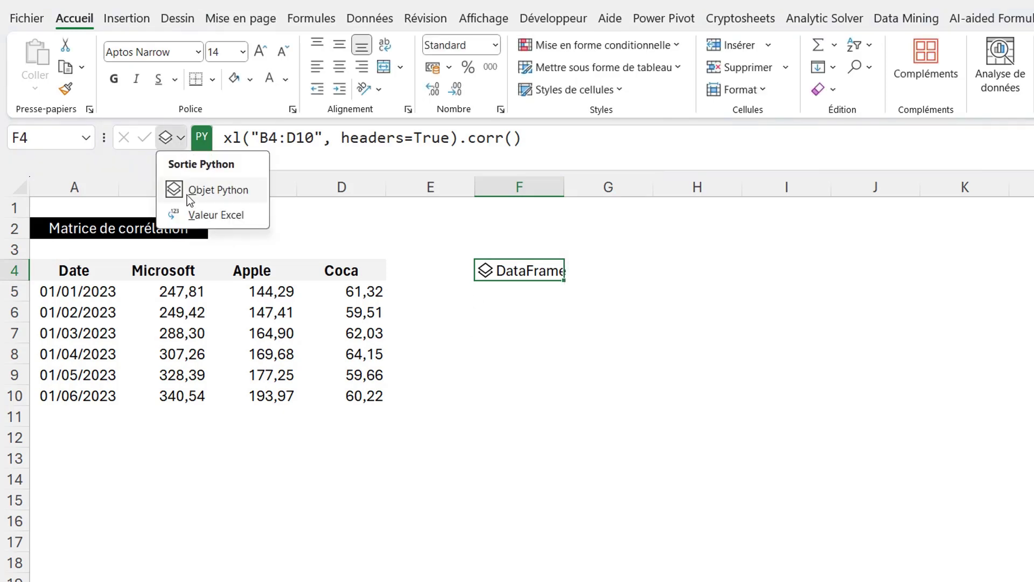
pyautogui.click(187, 214)
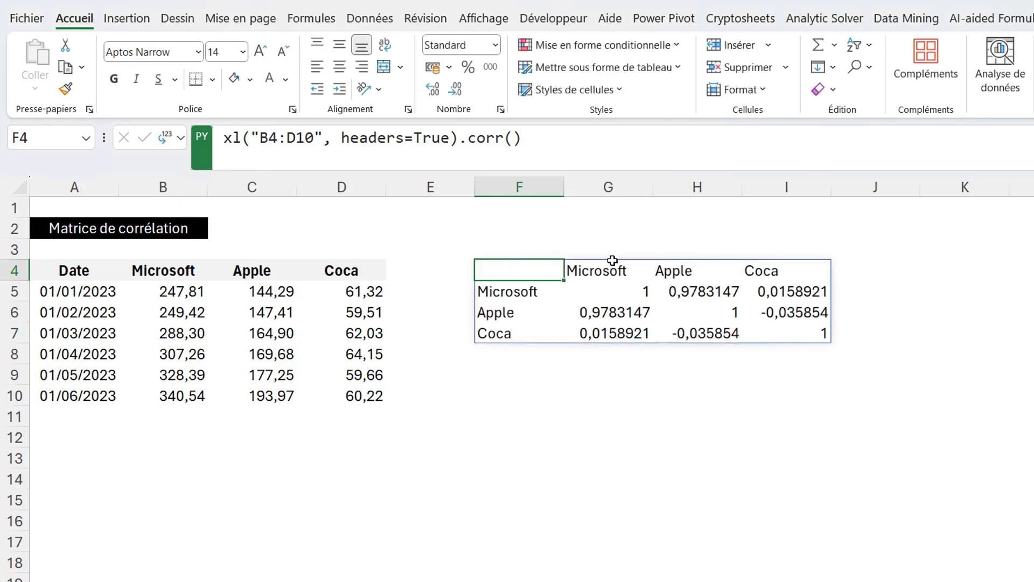
# - Inspect the spilled matrix values, e.g. Microsoft–Apple 0,9783147 and Apple–Coca -0,035854
pyautogui.click(604, 271)
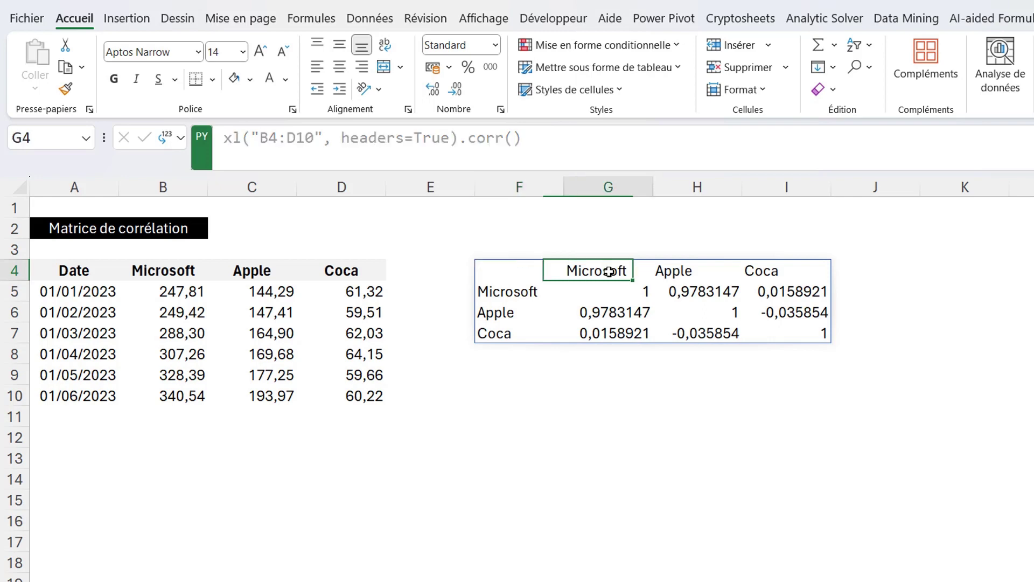
pyautogui.click(602, 312)
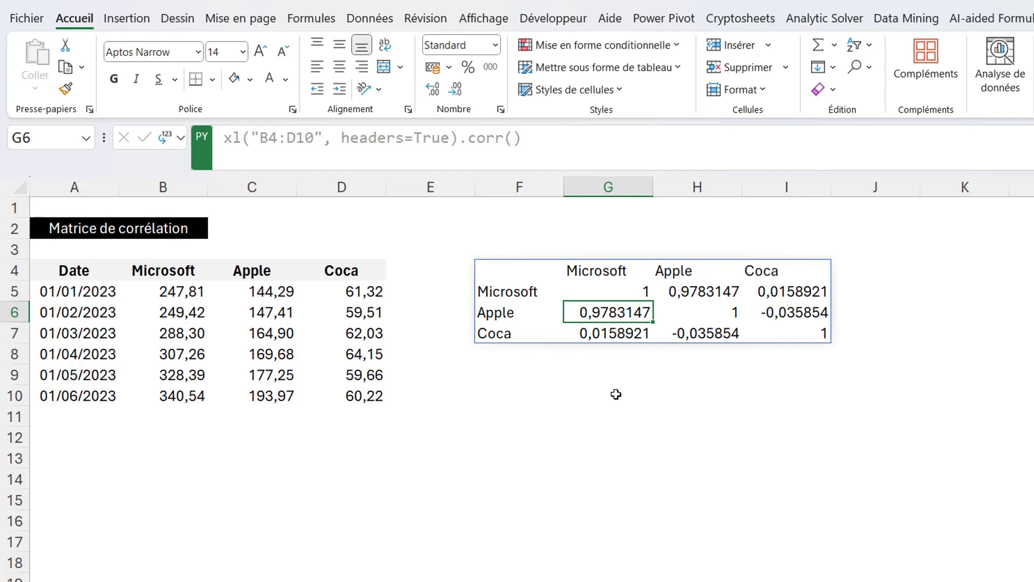
pyautogui.click(592, 333)
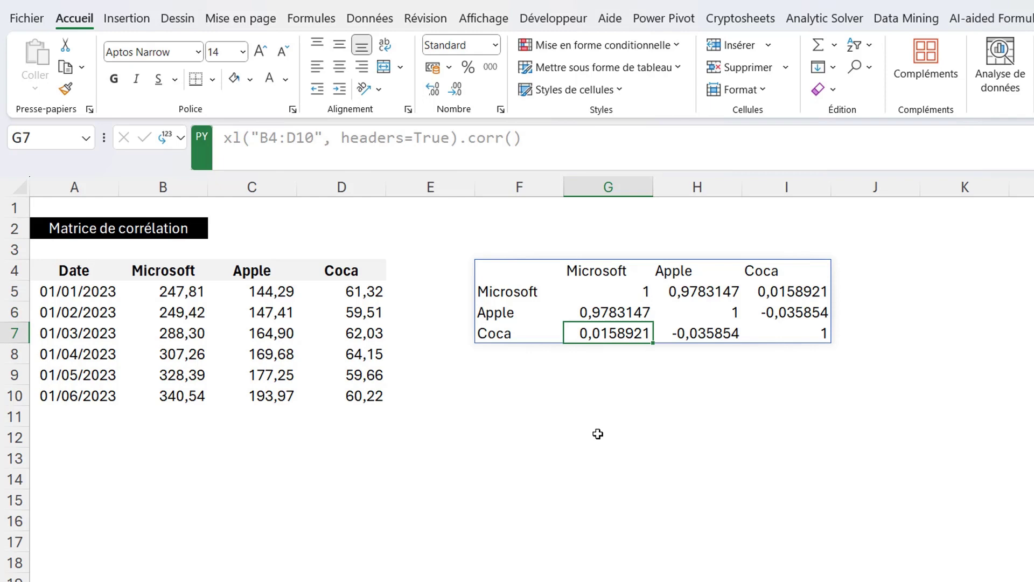
pyautogui.click(712, 289)
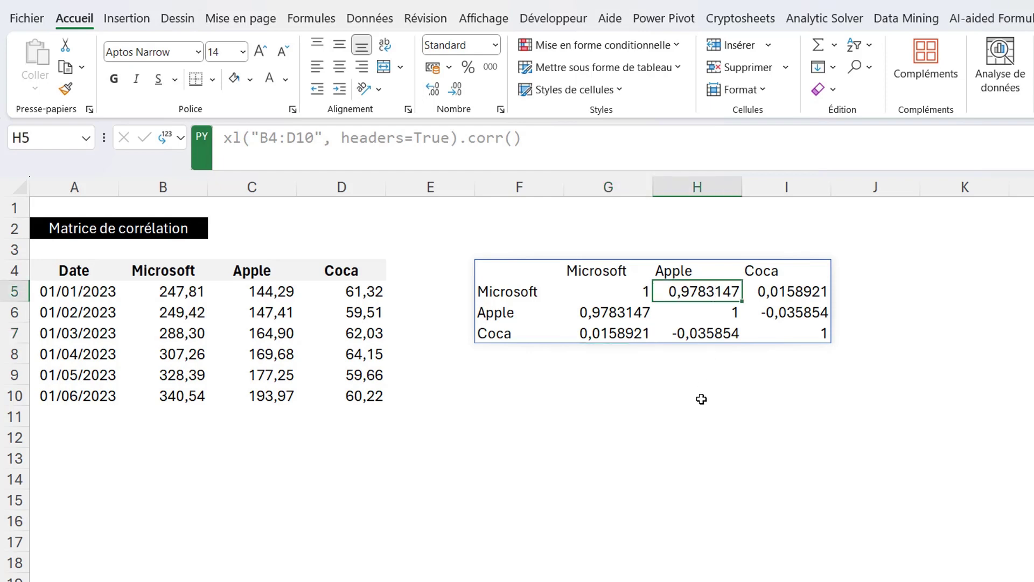
pyautogui.click(700, 332)
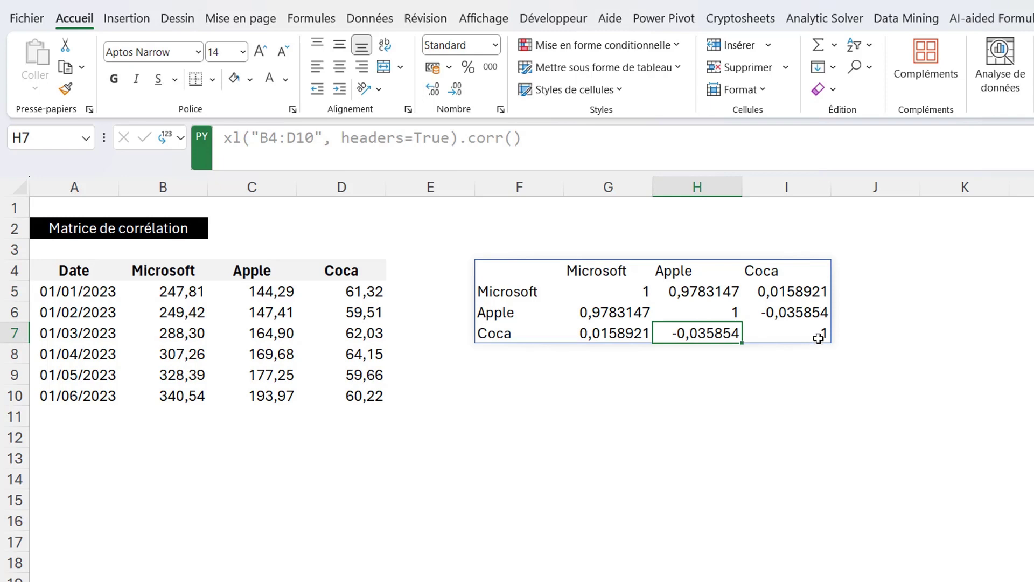
pyautogui.click(806, 299)
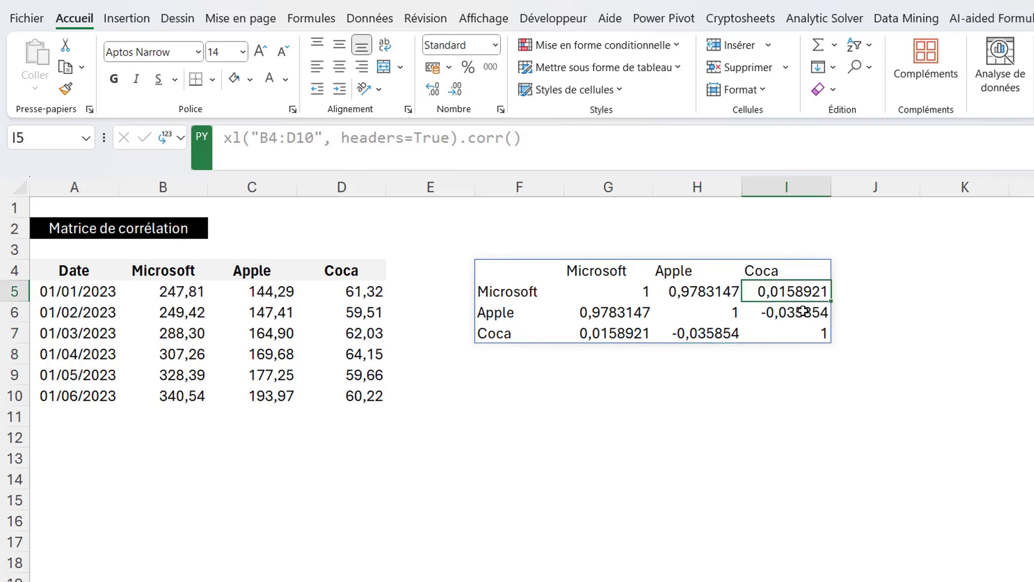
pyautogui.click(800, 314)
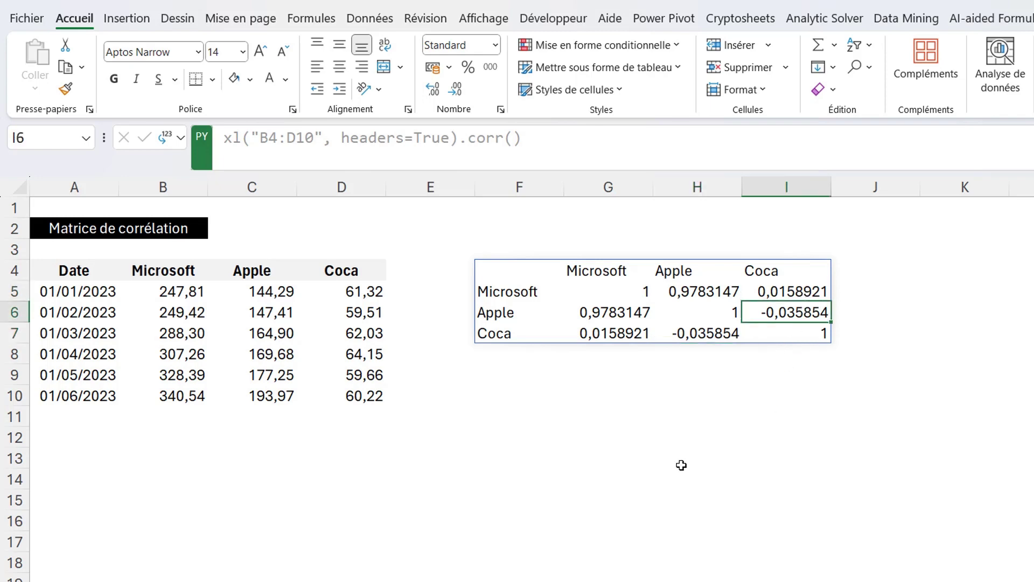